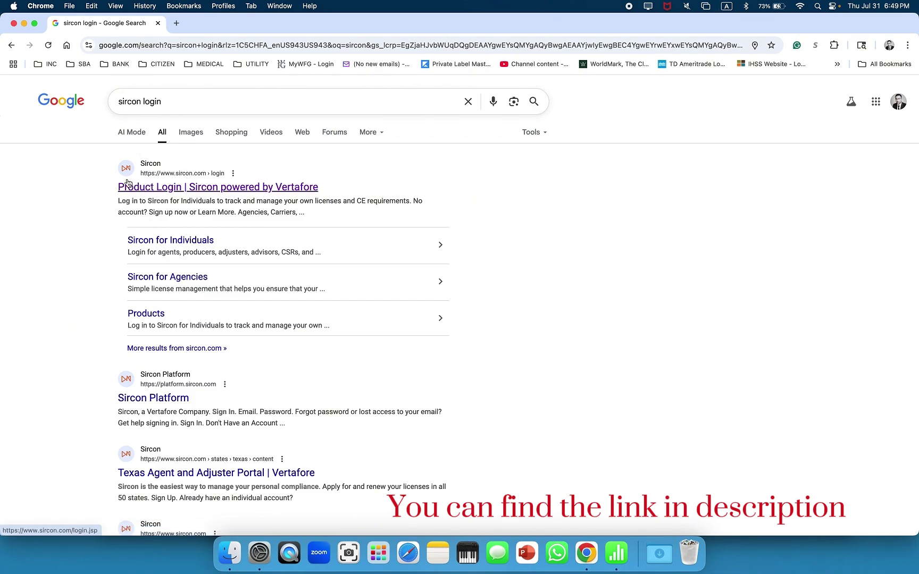
# Go to the Sircon Product Login page and open the individual account sign-up form
pyautogui.click(139, 188)
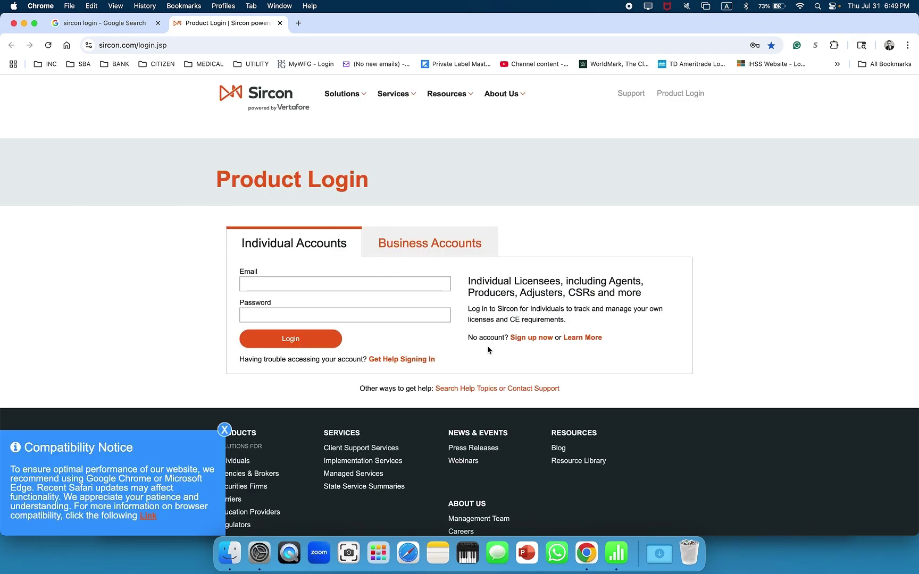
pyautogui.click(534, 341)
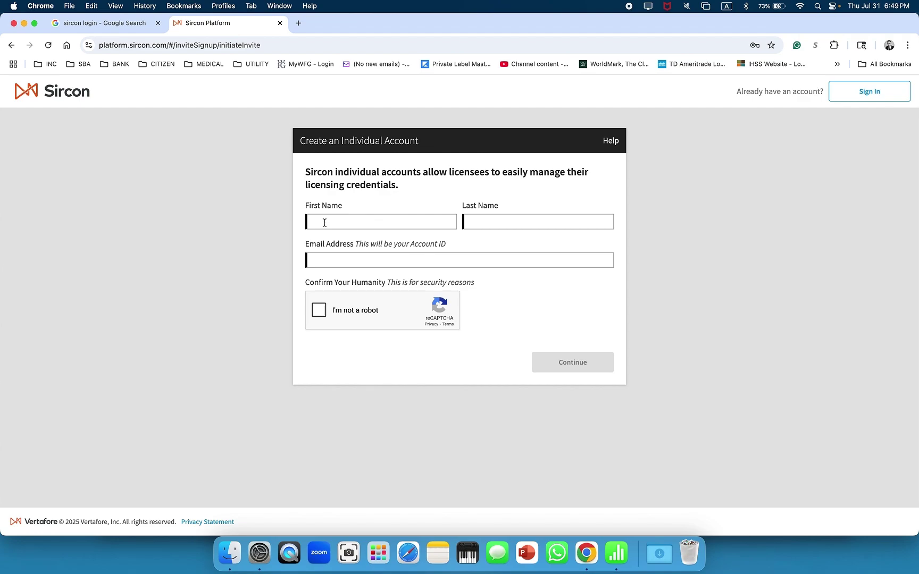
# Pass the reCAPTCHA, submit the new account details, and follow the emailed activation link
pyautogui.click(318, 310)
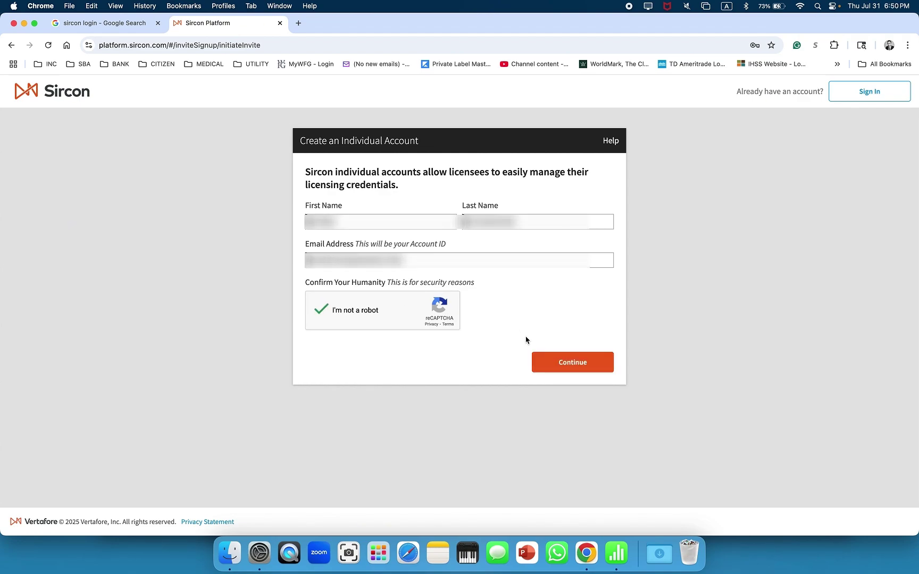
pyautogui.click(567, 366)
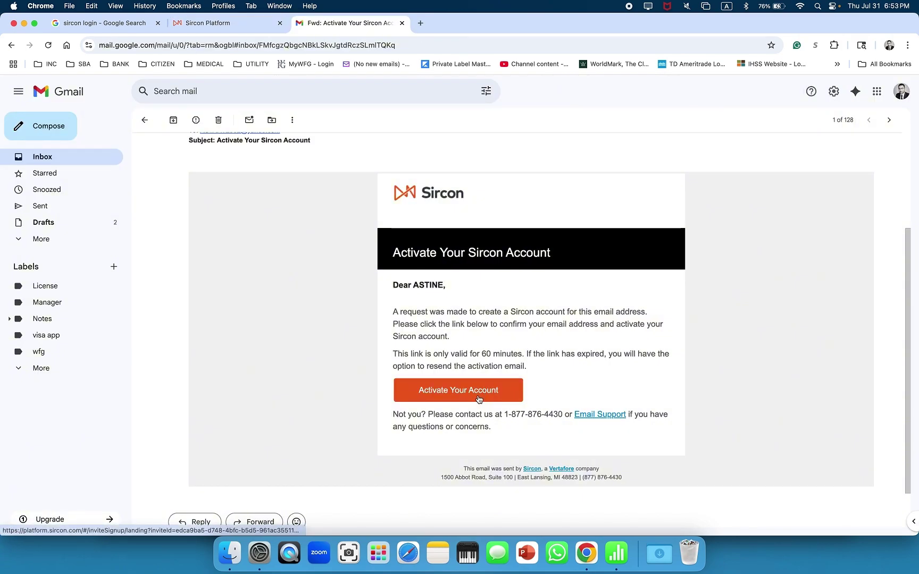
pyautogui.click(478, 394)
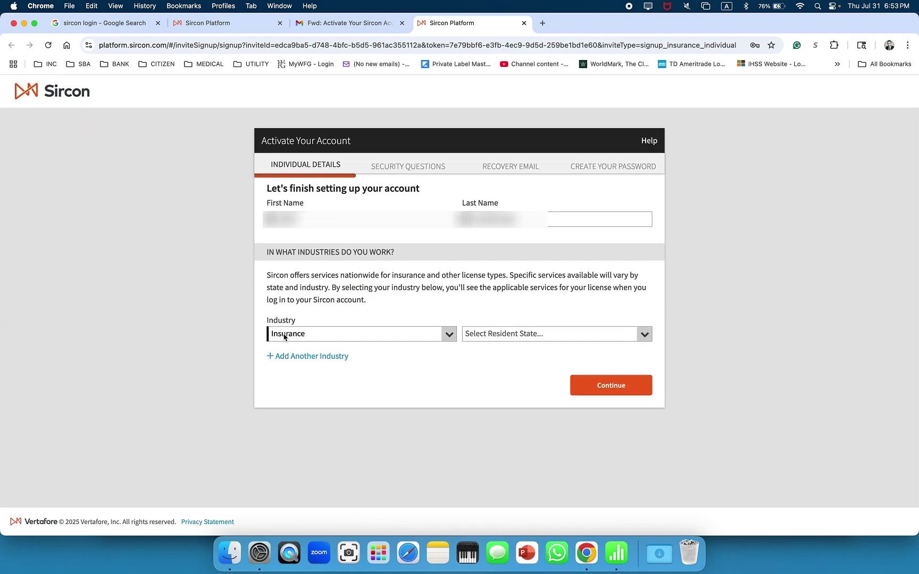
# Set the insurance resident state to California and continue to security questions
pyautogui.click(518, 335)
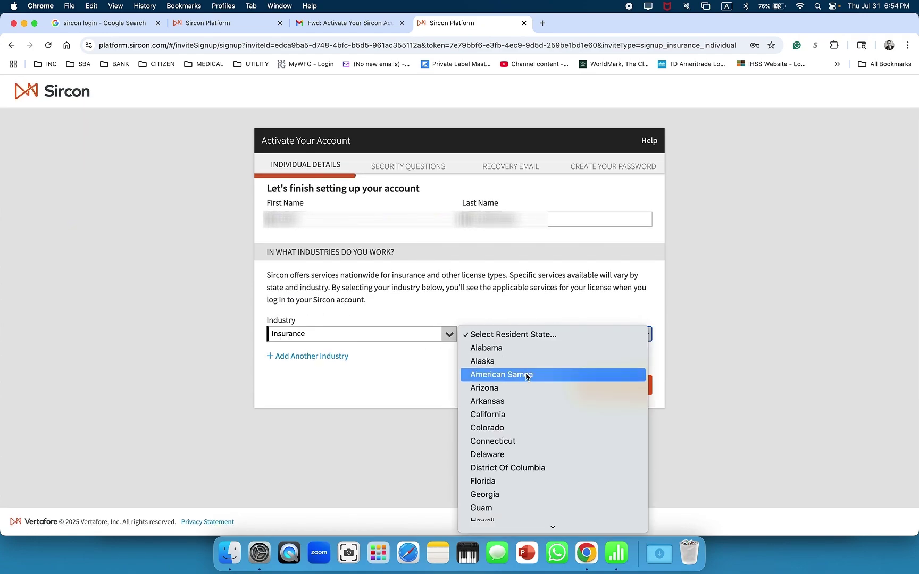
pyautogui.click(527, 415)
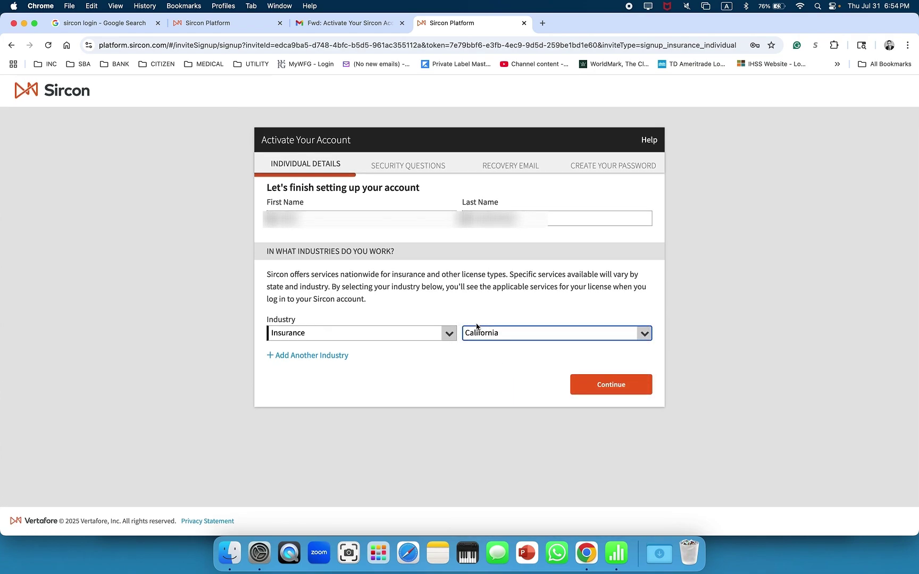
pyautogui.click(611, 385)
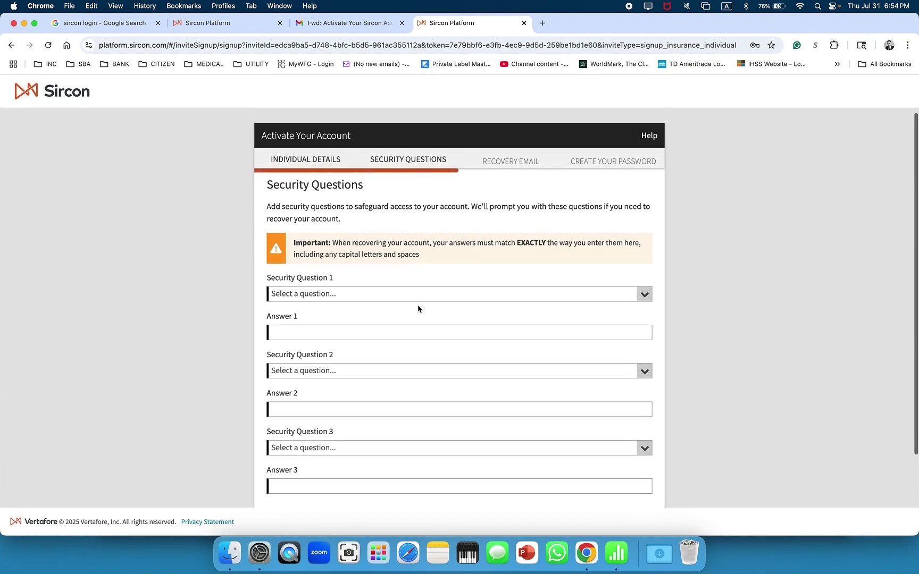
# Choose and answer three security questions, then save them
pyautogui.scroll(-3, 418, 309)
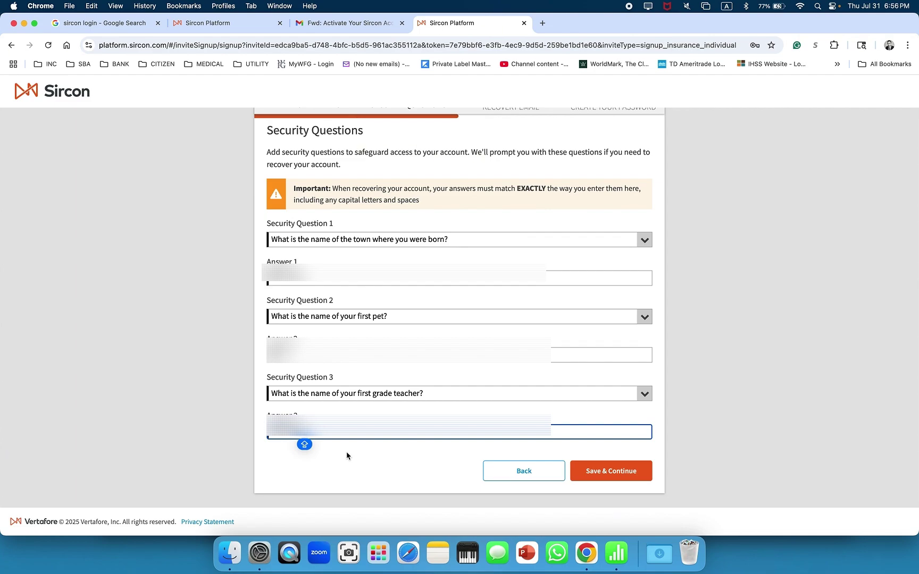
pyautogui.scroll(-1, 330, 451)
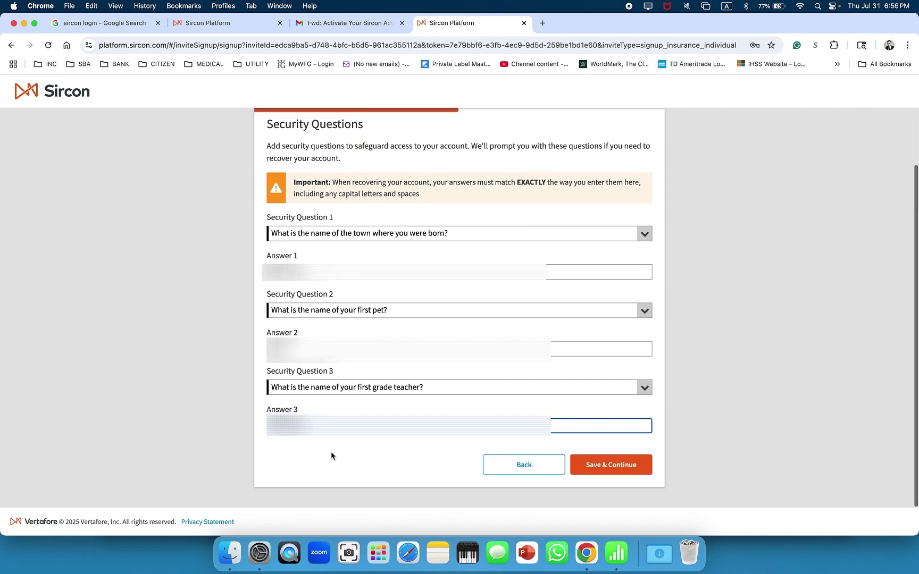
pyautogui.press('capslock')
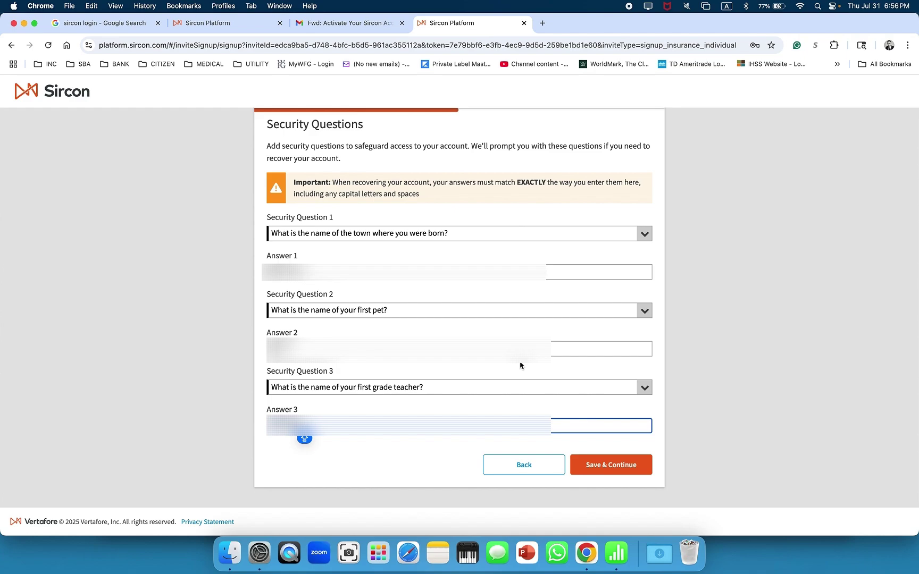
pyautogui.click(601, 466)
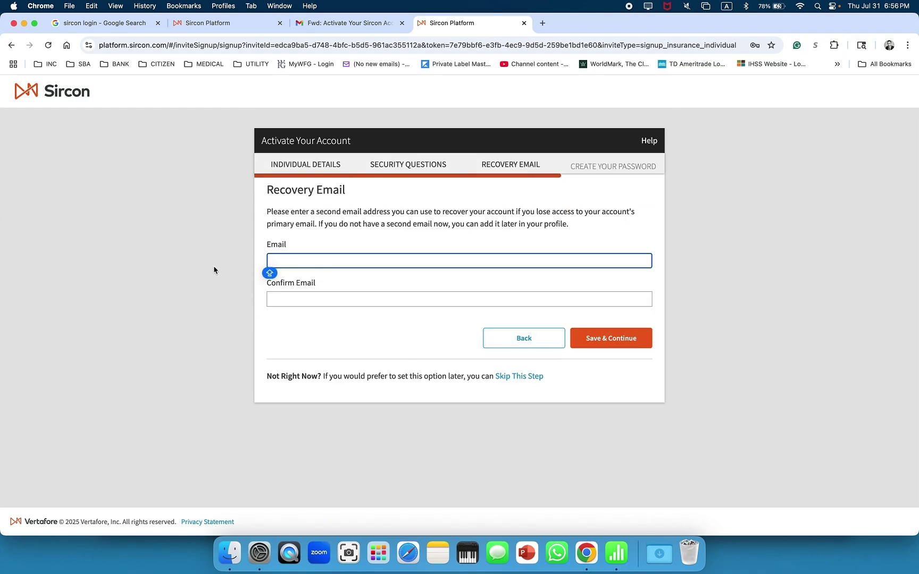
# Skip the recovery email, set and confirm the password, accept the terms, and create the account
pyautogui.press('Tab')
pyautogui.click(521, 408)
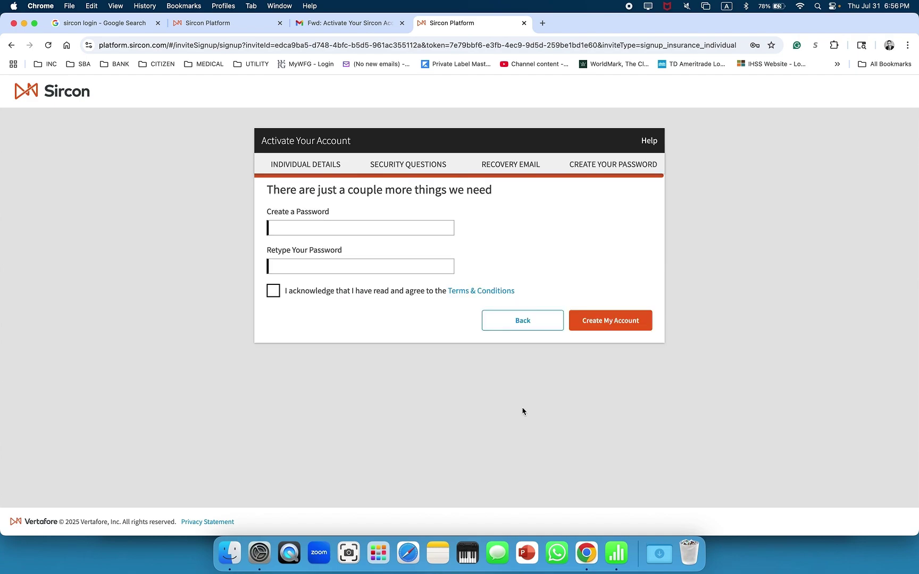
pyautogui.click(275, 229)
pyautogui.press('cmd+v')
pyautogui.press('Tab')
pyautogui.press('cmd+v')
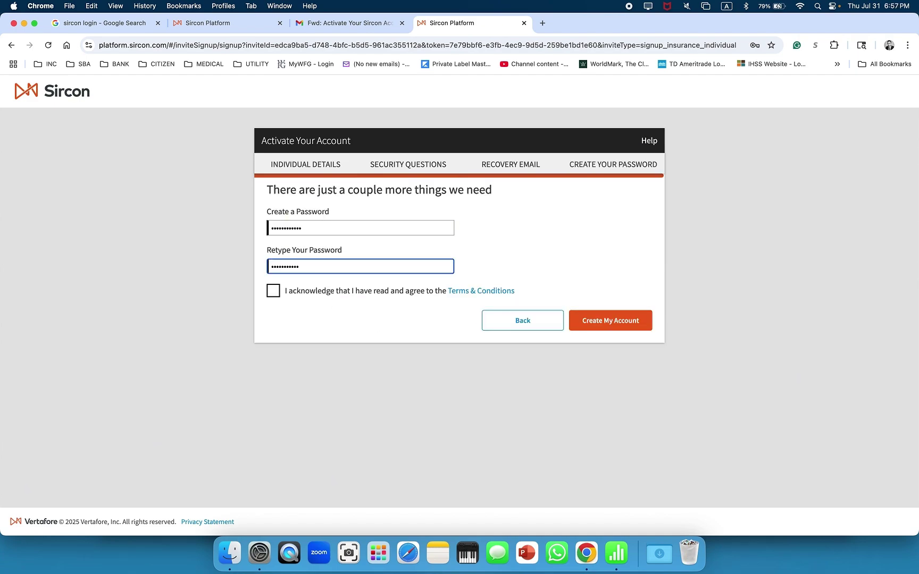
pyautogui.click(270, 296)
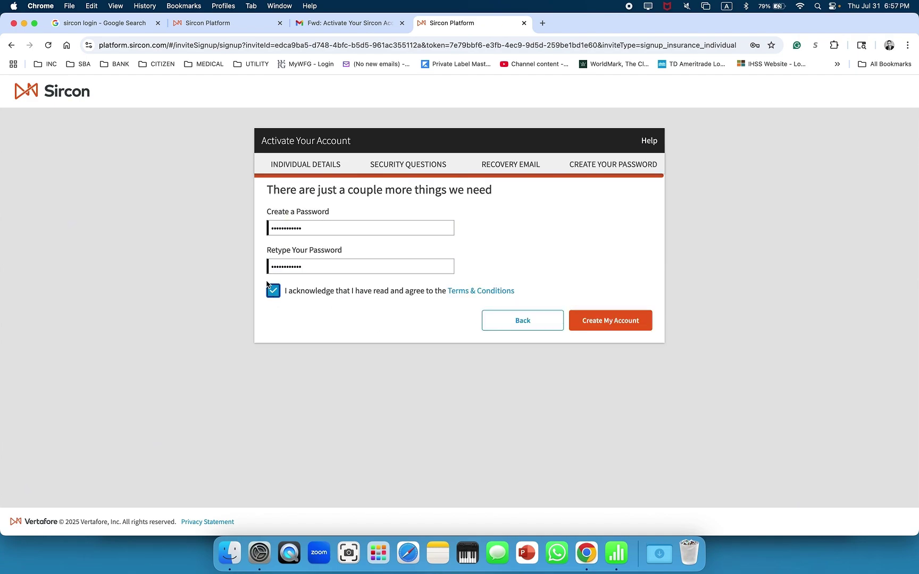
pyautogui.click(591, 326)
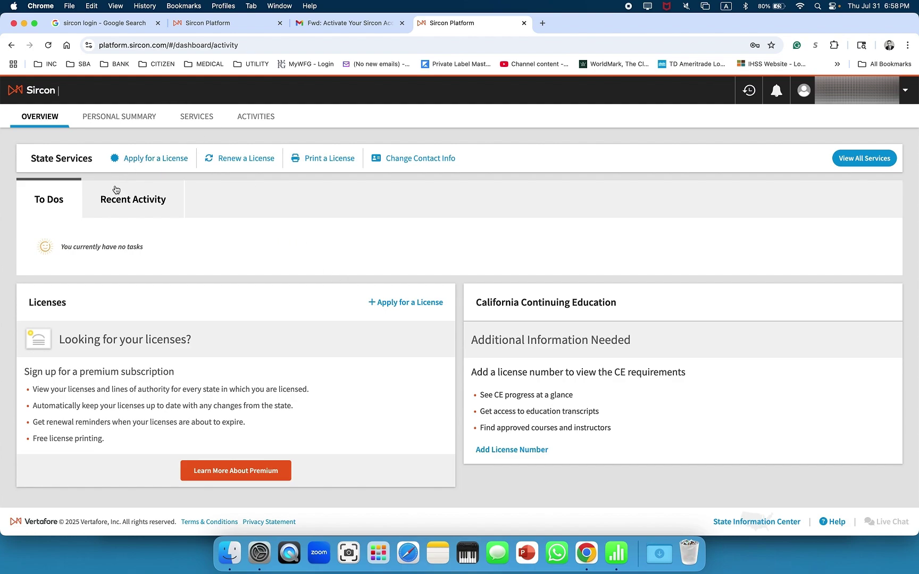
# Start a new Resident, Individual insurance license application and continue
pyautogui.click(150, 163)
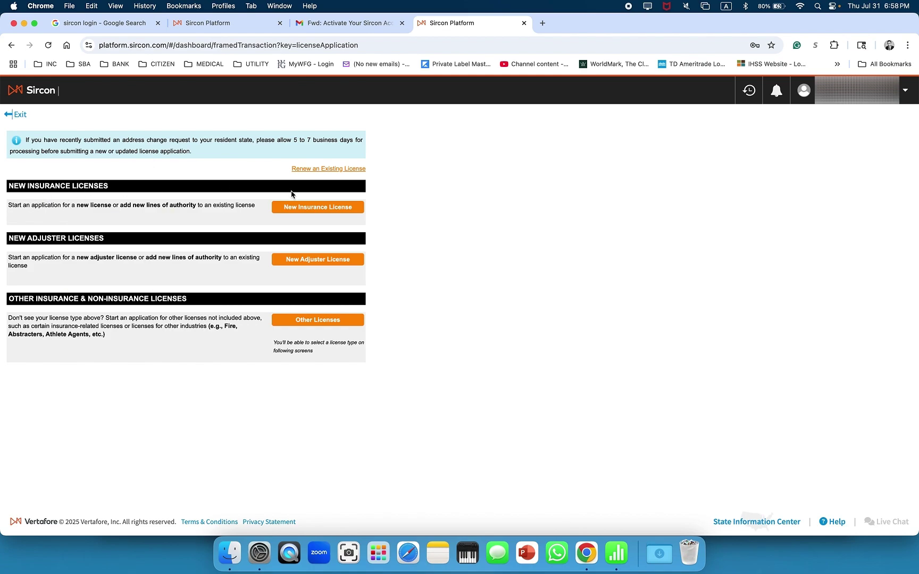
pyautogui.click(298, 209)
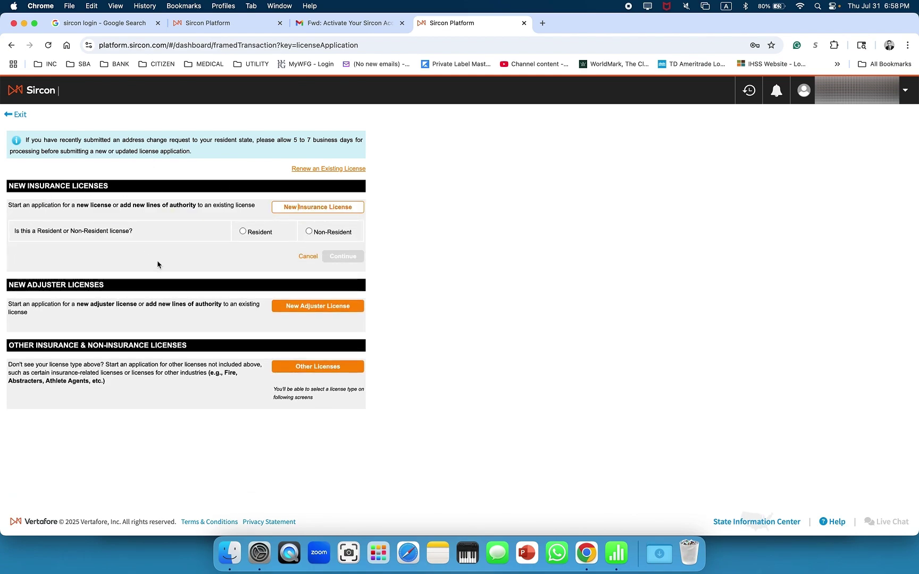
pyautogui.click(243, 232)
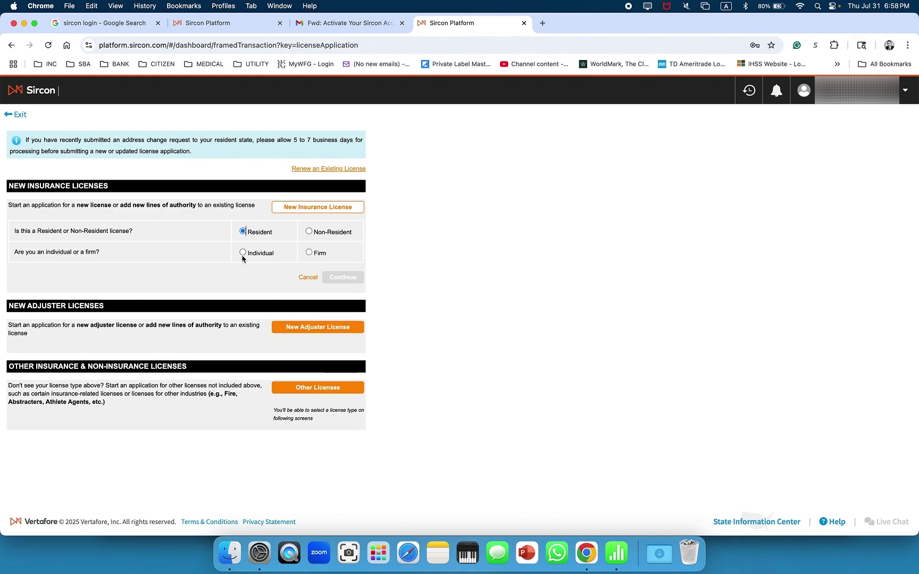
pyautogui.click(243, 253)
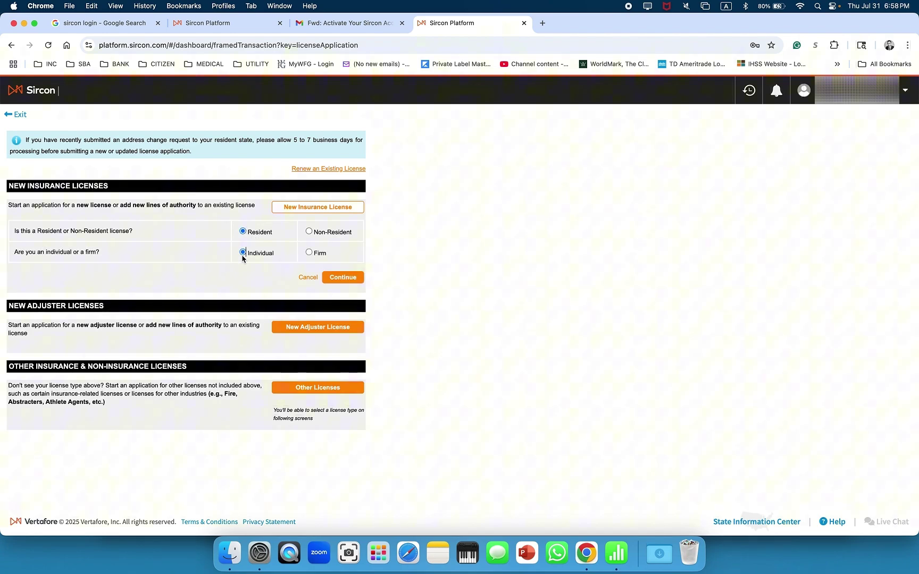
pyautogui.click(343, 278)
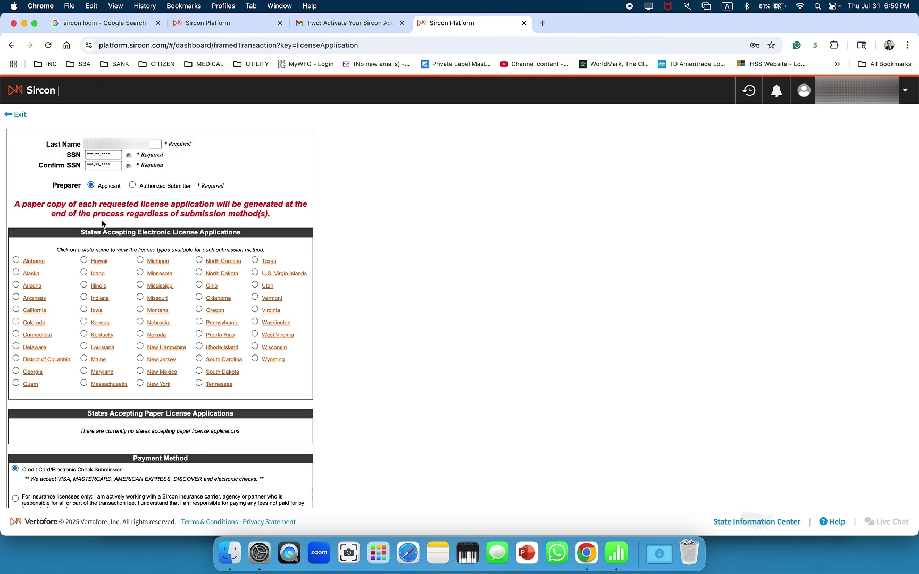
# Select California among states accepting electronic applications and continue
pyautogui.scroll(-2, 103, 223)
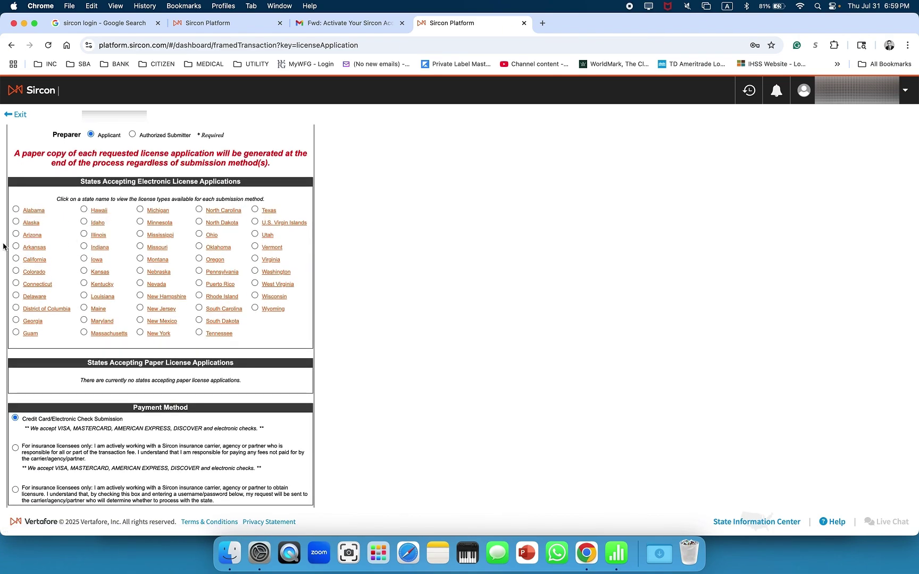
pyautogui.click(16, 259)
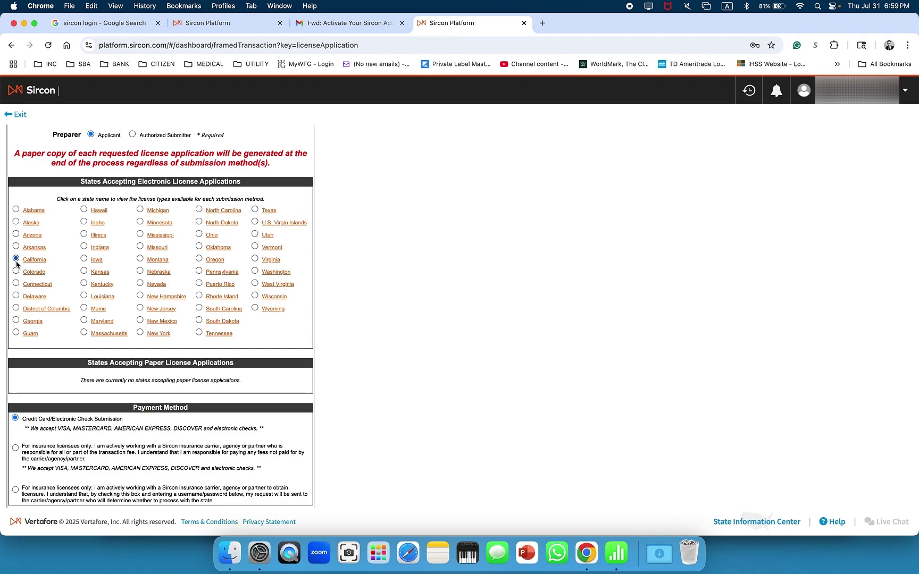
pyautogui.scroll(-3, 62, 301)
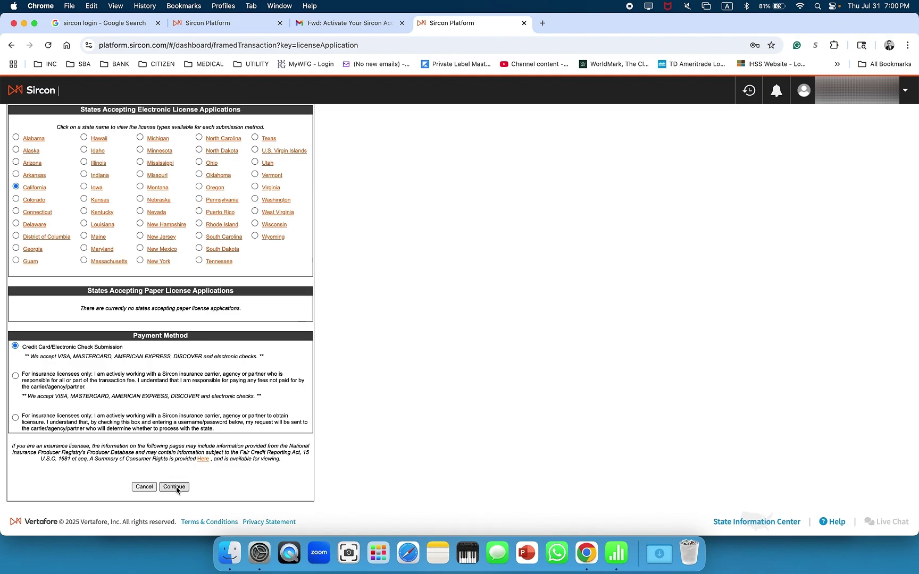
pyautogui.click(176, 488)
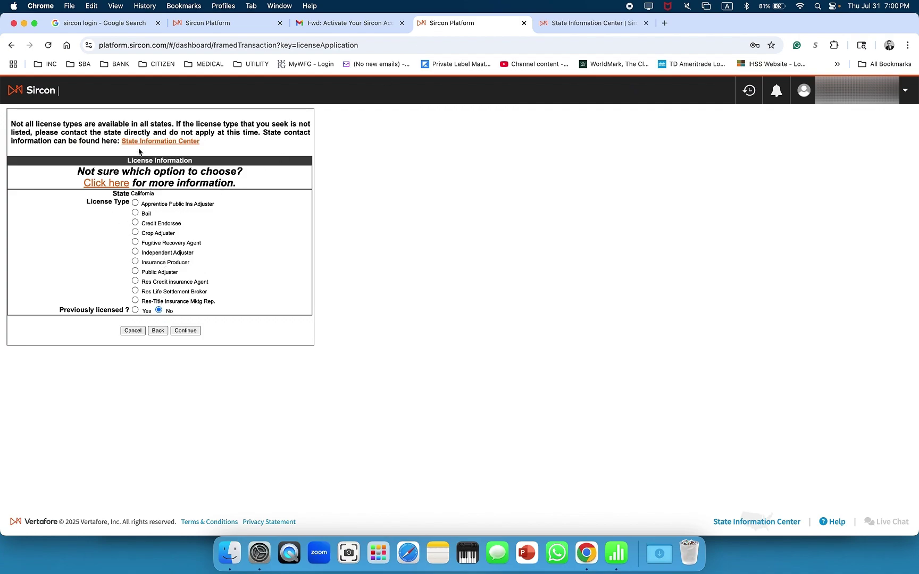
# Read the license type help article, then select Insurance Producer and continue
pyautogui.click(100, 185)
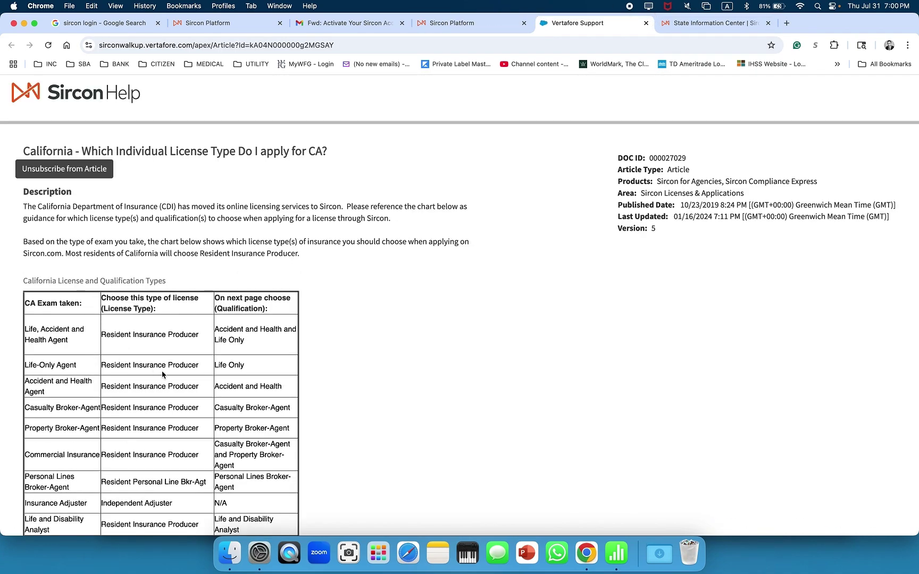
pyautogui.scroll(-4, 162, 375)
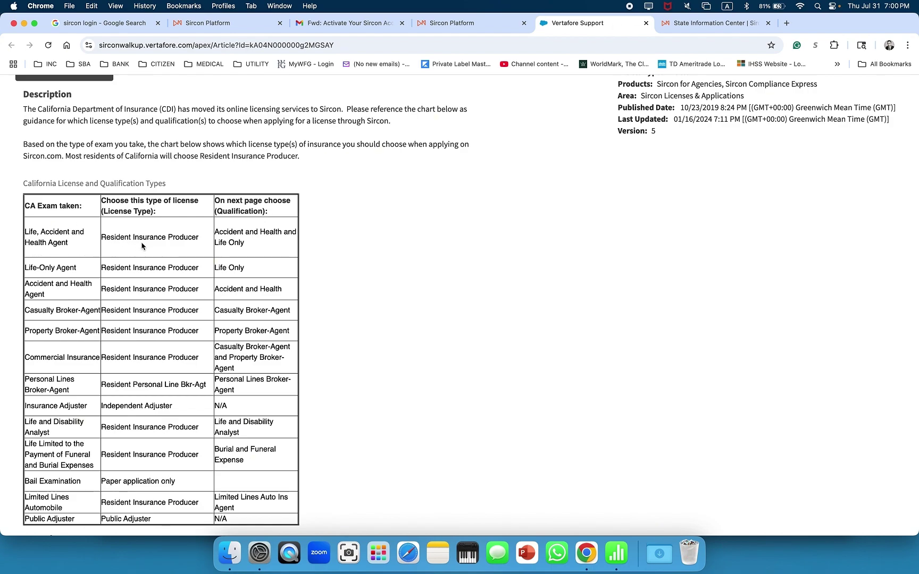
pyautogui.click(431, 23)
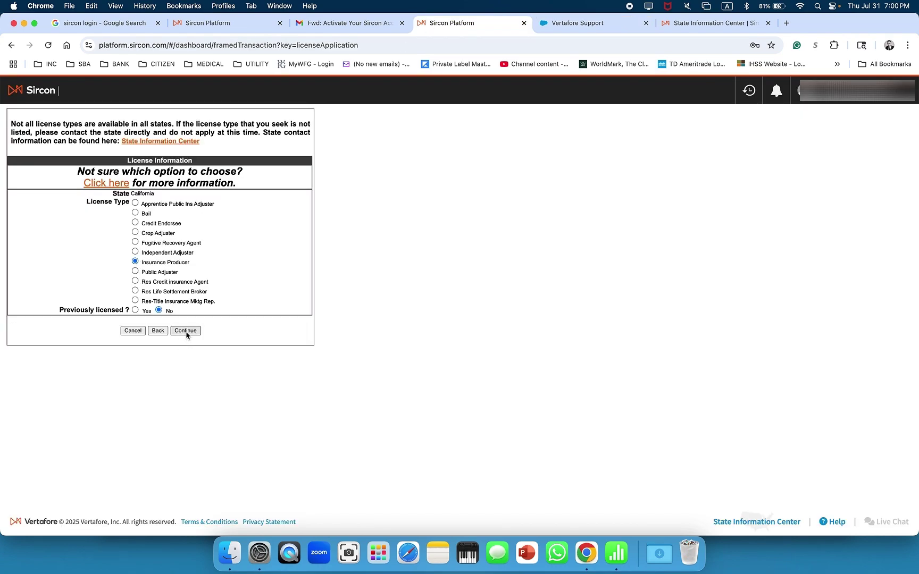
pyautogui.click(185, 332)
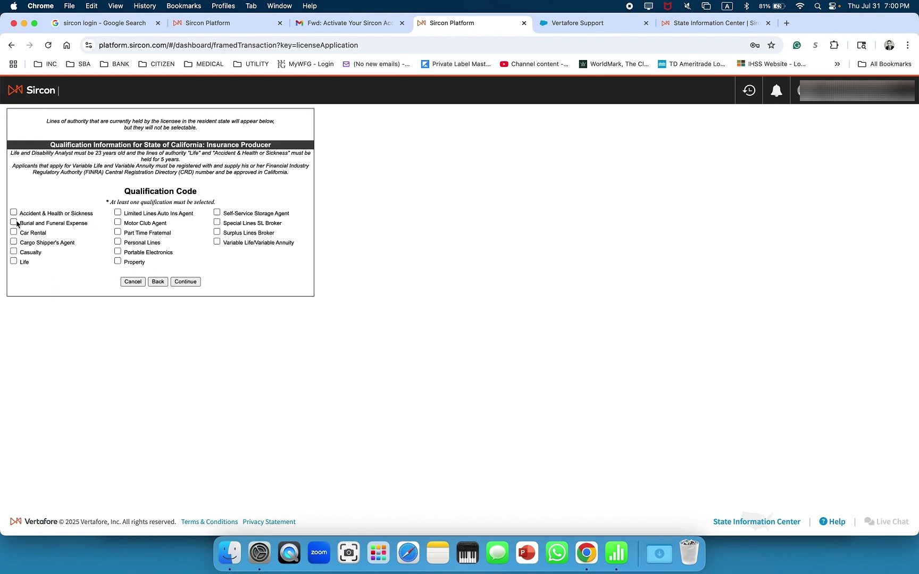
# Tick the Accident & Health or Sickness and Life qualification codes and continue
pyautogui.click(13, 212)
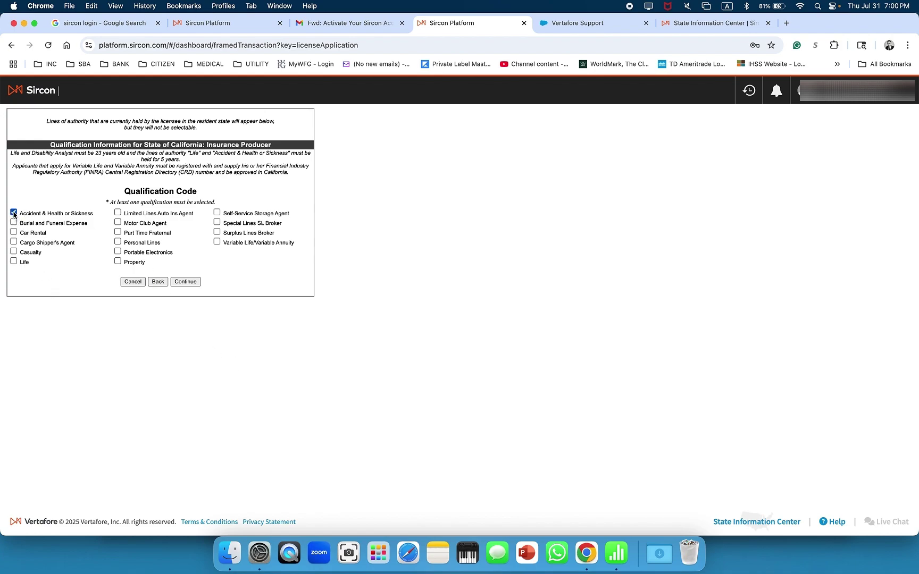
pyautogui.click(13, 261)
pyautogui.click(177, 283)
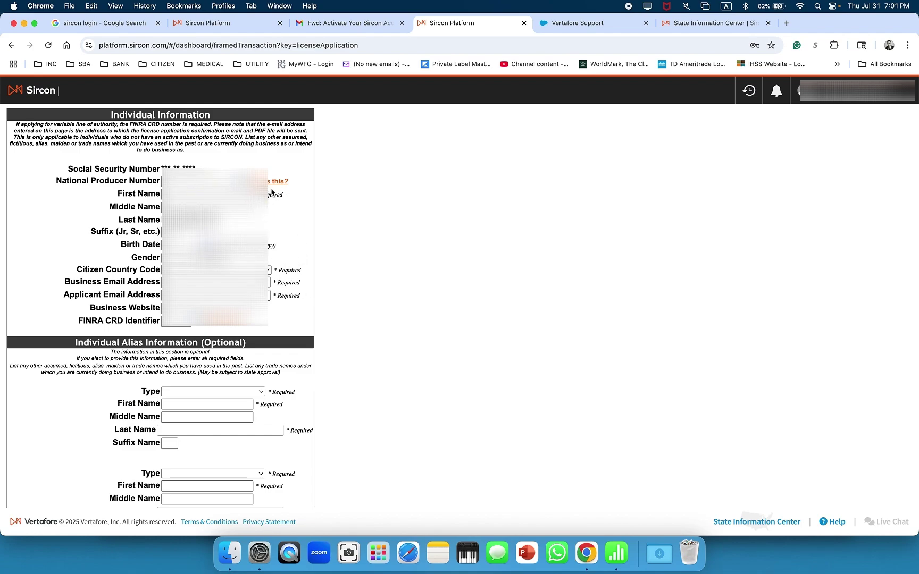
# Enter the residence street address, completing it from Chrome's saved address
pyautogui.scroll(-2, 308, 315)
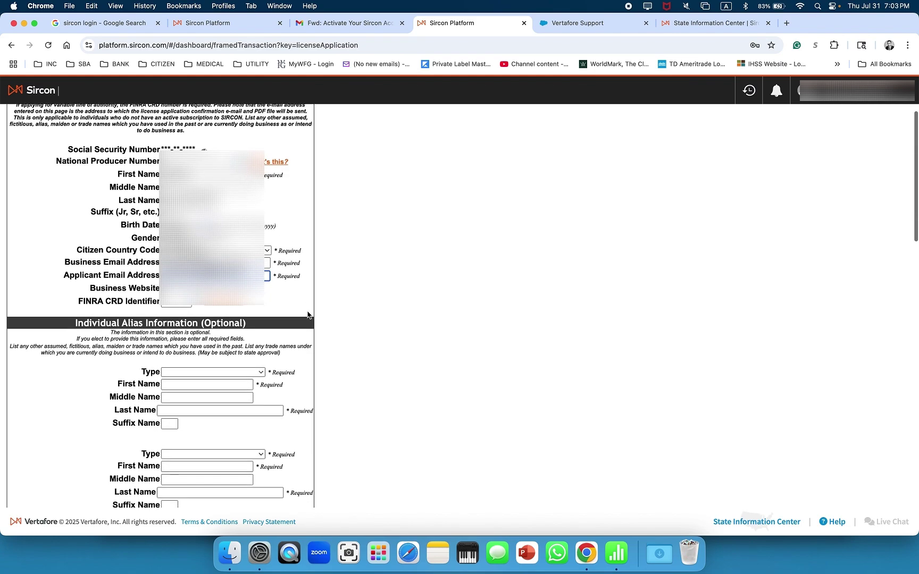
pyautogui.scroll(-5, 308, 315)
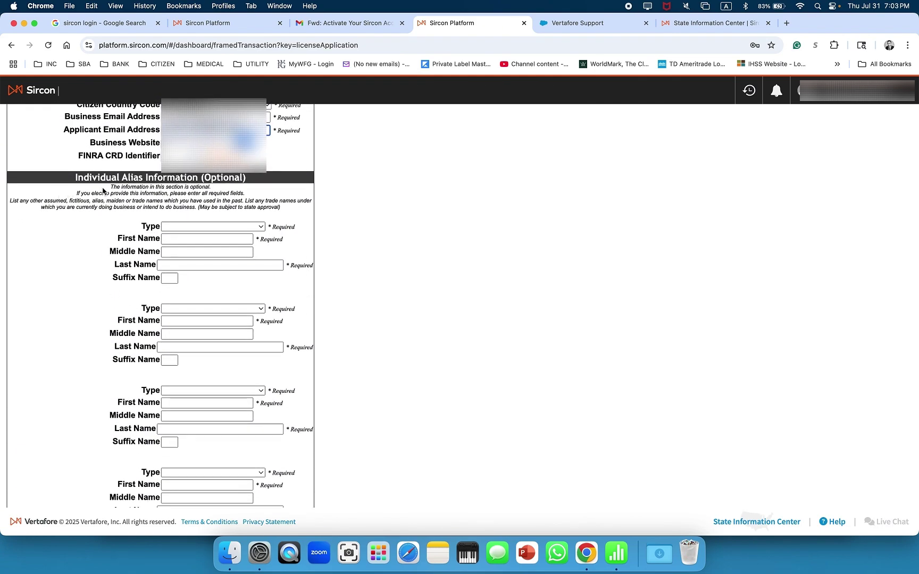
pyautogui.scroll(-1, 154, 189)
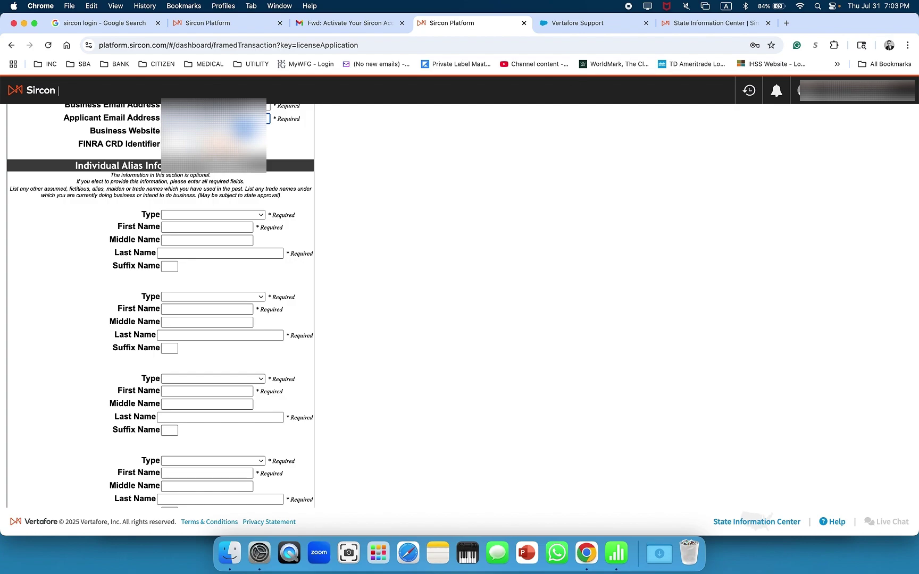
pyautogui.scroll(-10, 238, 252)
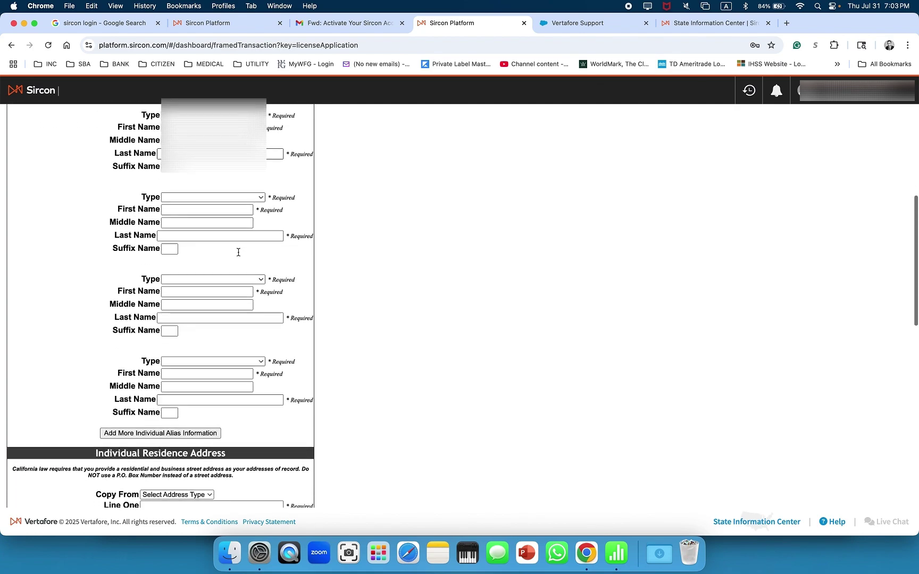
pyautogui.scroll(-3, 93, 334)
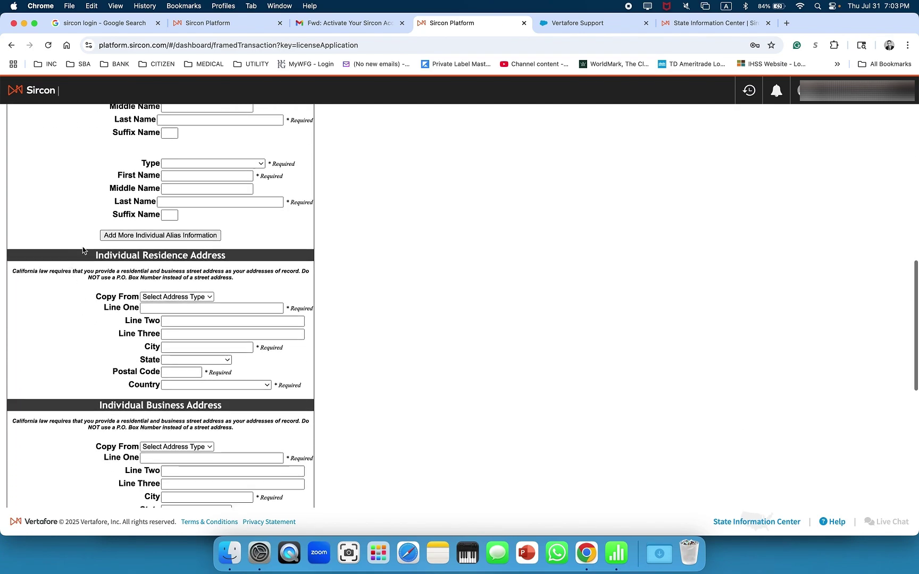
pyautogui.scroll(-2, 85, 250)
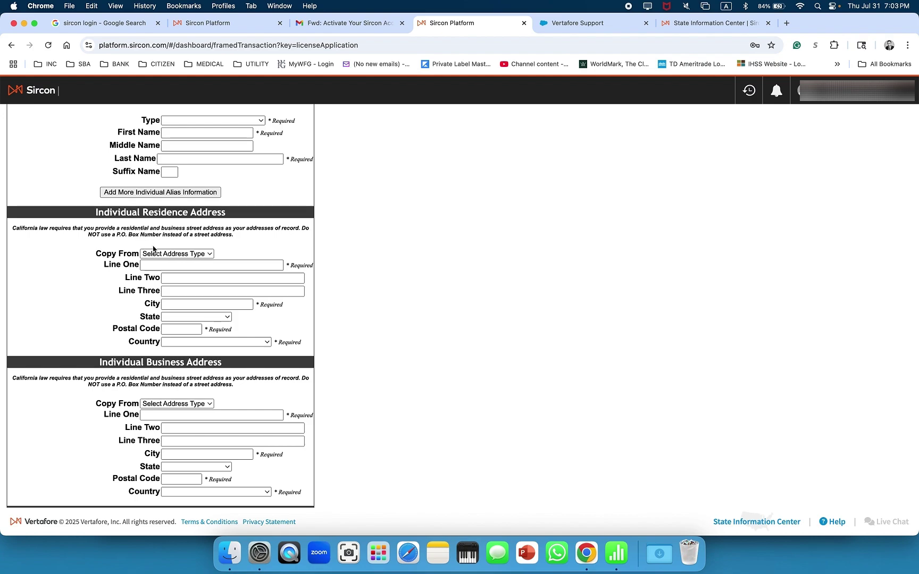
pyautogui.click(157, 265)
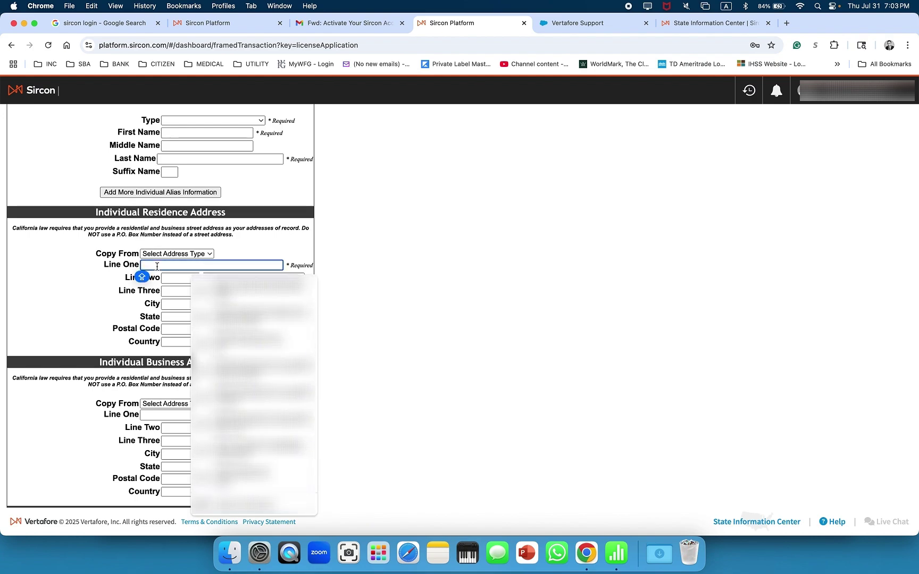
pyautogui.press('capslock')
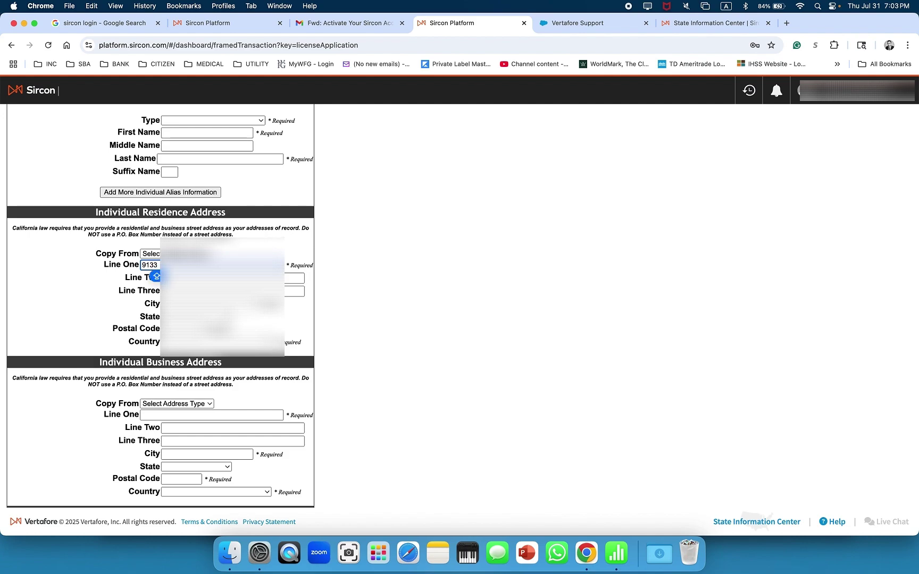
pyautogui.press('capslock')
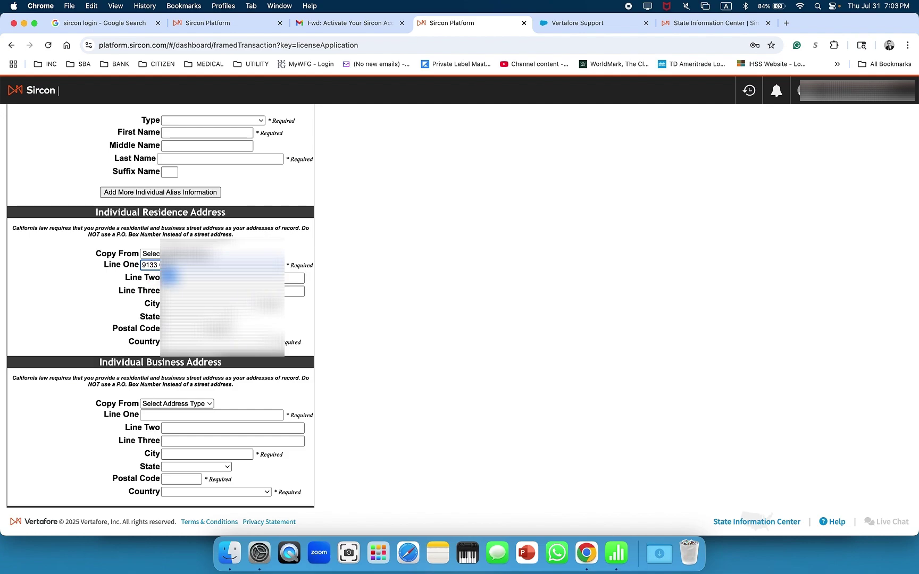
pyautogui.press('capslock')
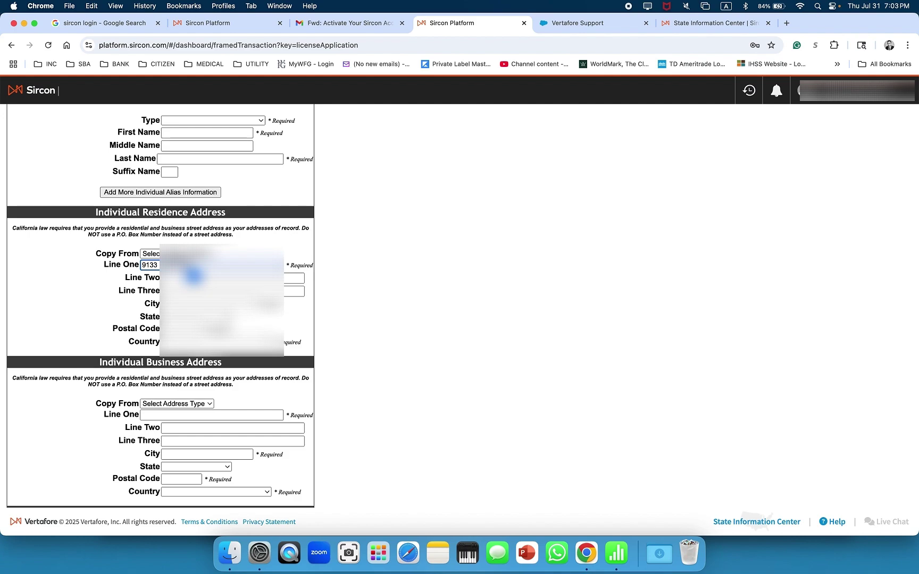
pyautogui.press('capslock')
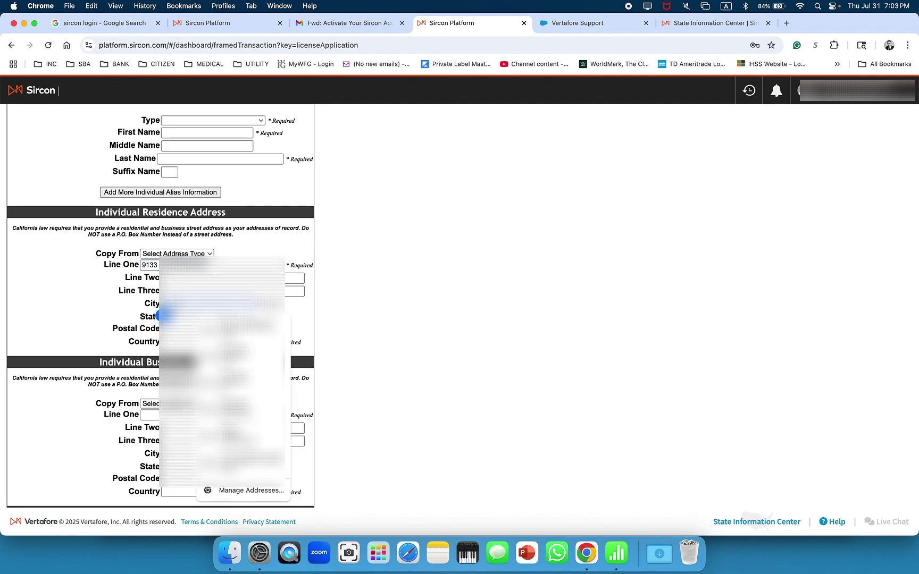
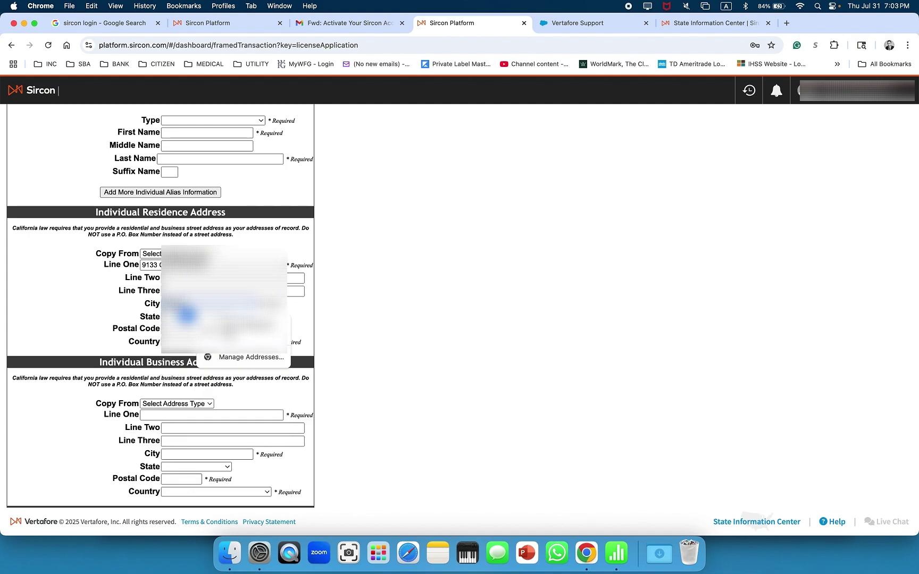
pyautogui.click(186, 315)
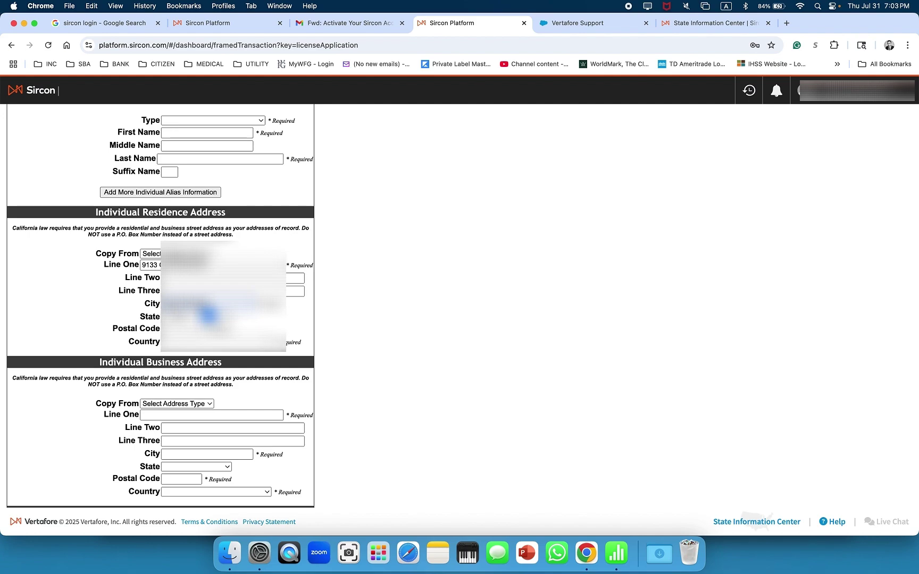
# Set the residence state to California and country to United States
pyautogui.click(183, 317)
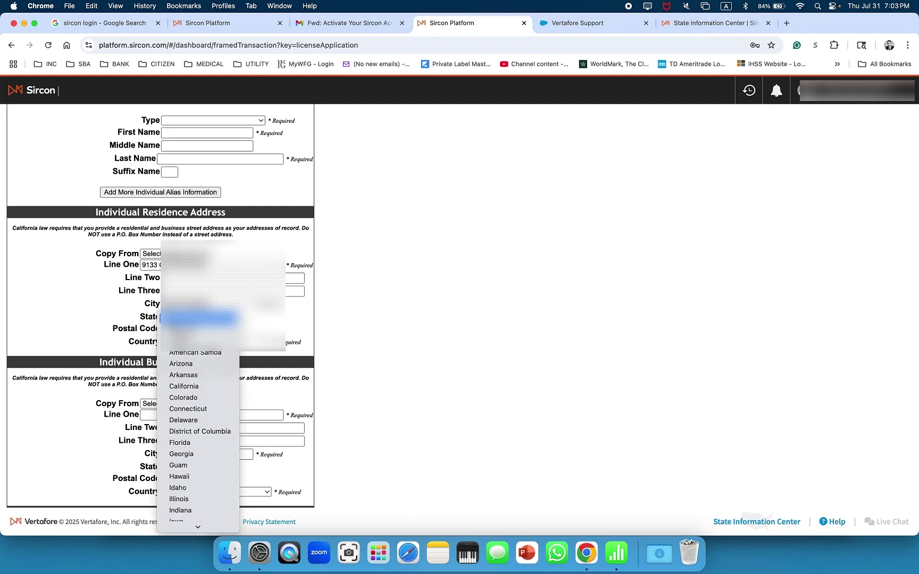
pyautogui.click(187, 386)
pyautogui.click(165, 341)
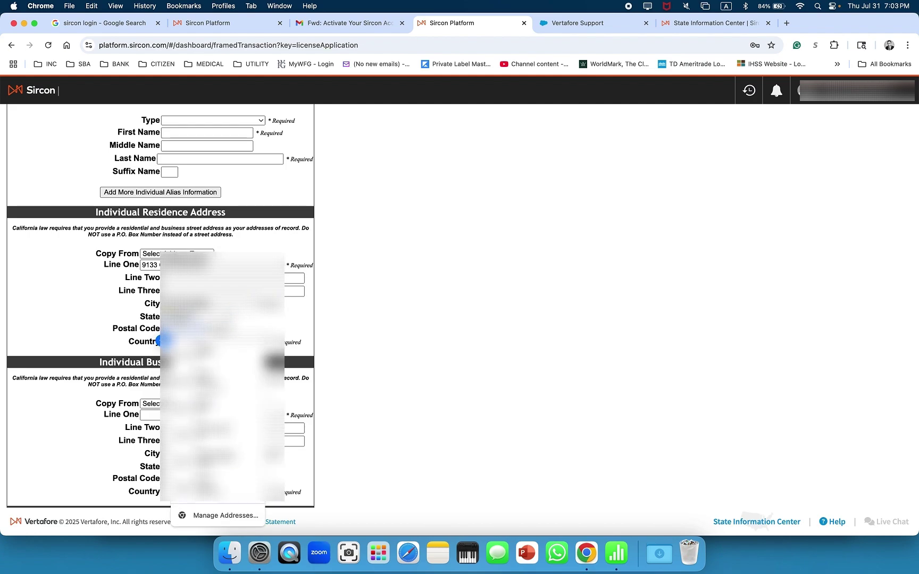
pyautogui.press('Escape')
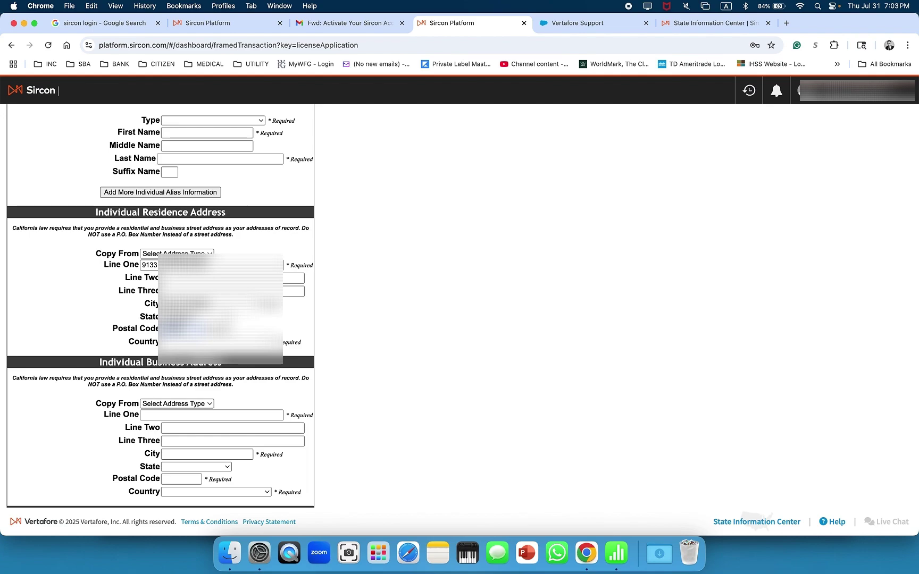
pyautogui.press('space')
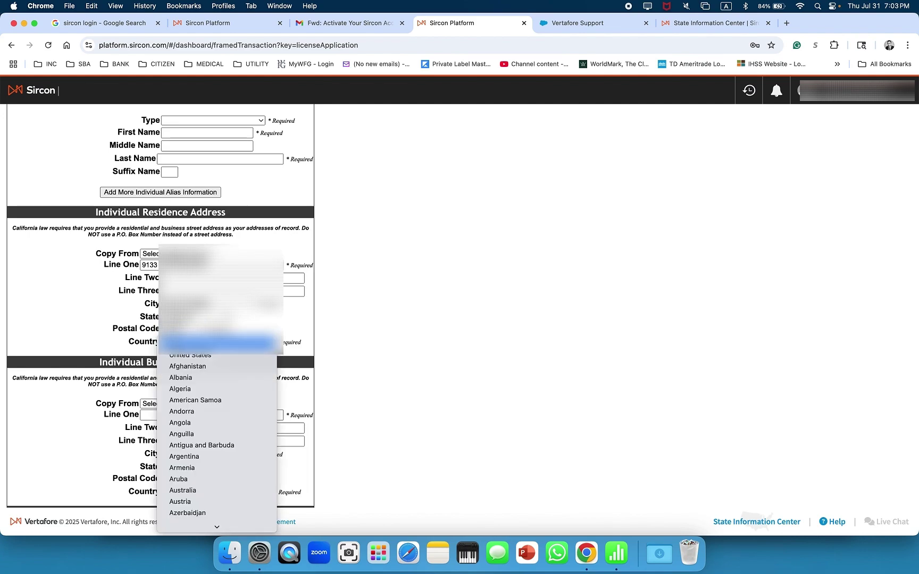
pyautogui.press('Return')
# Begin the business street address, dismissing the address suggestions
pyautogui.scroll(-1, 160, 309)
pyautogui.scroll(-5, 213, 330)
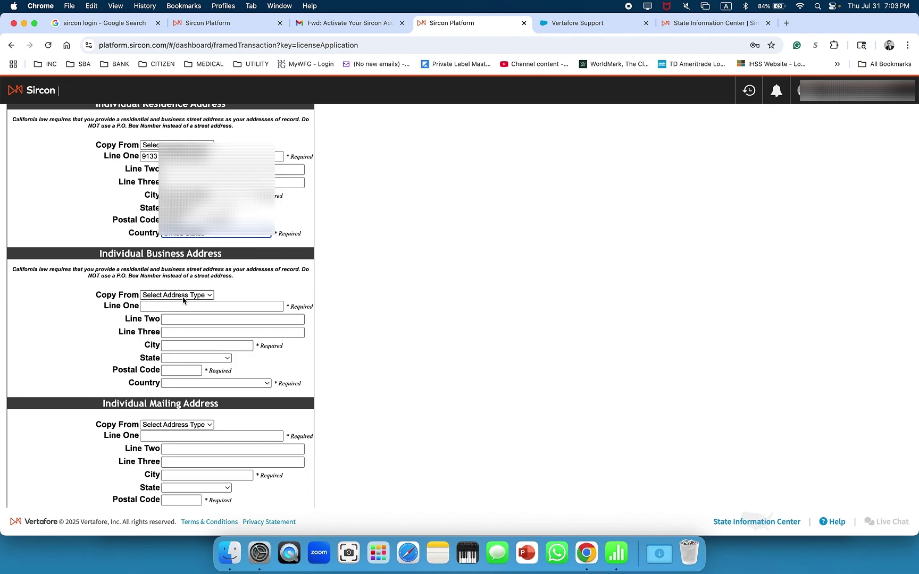
pyautogui.scroll(-1, 177, 309)
pyautogui.scroll(-3, 176, 301)
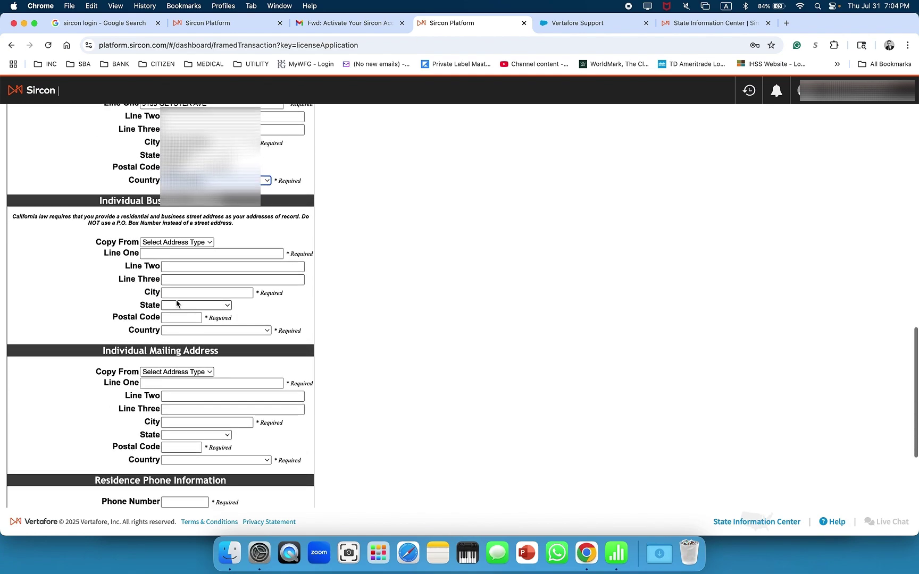
pyautogui.click(181, 253)
pyautogui.write('4605')
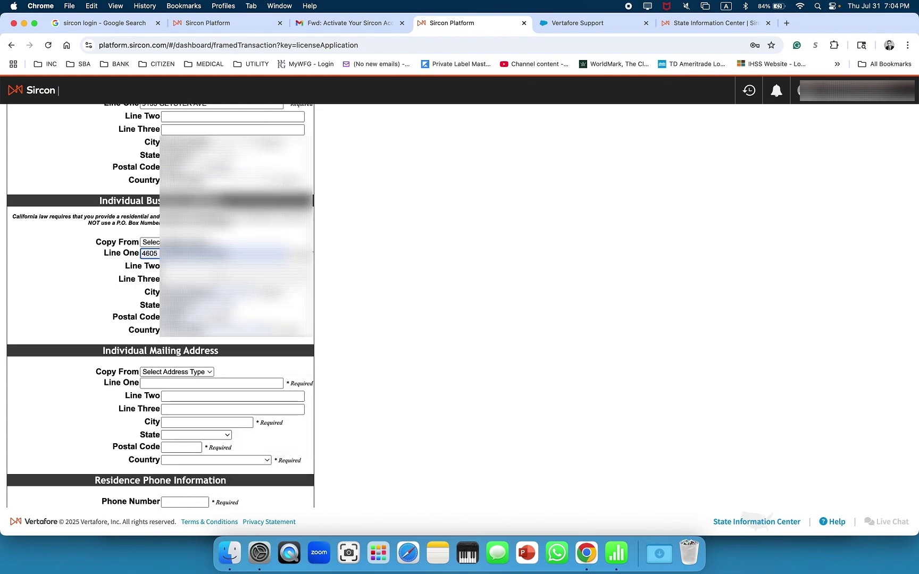
pyautogui.click(103, 278)
pyautogui.scroll(10, 108, 266)
pyautogui.scroll(-6, 111, 266)
pyautogui.scroll(-8, 111, 266)
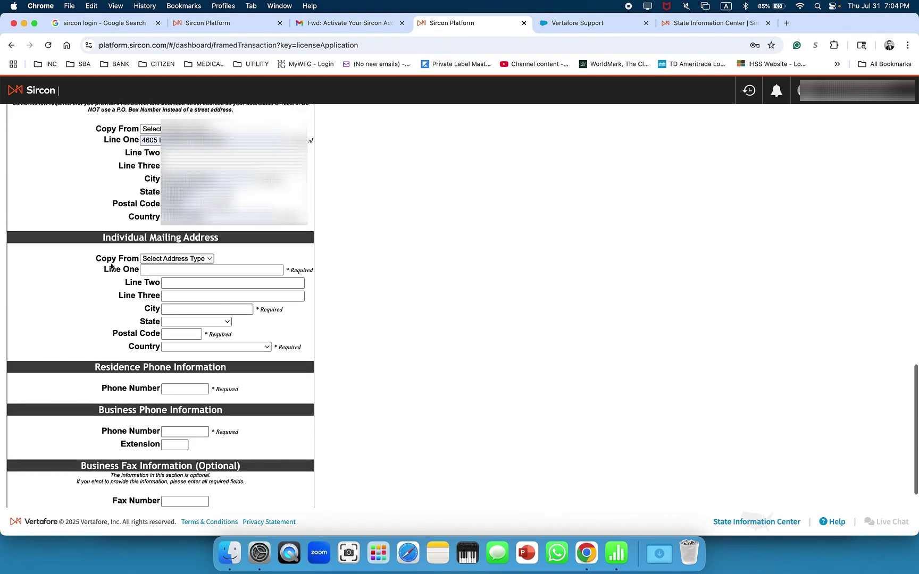
pyautogui.click(166, 223)
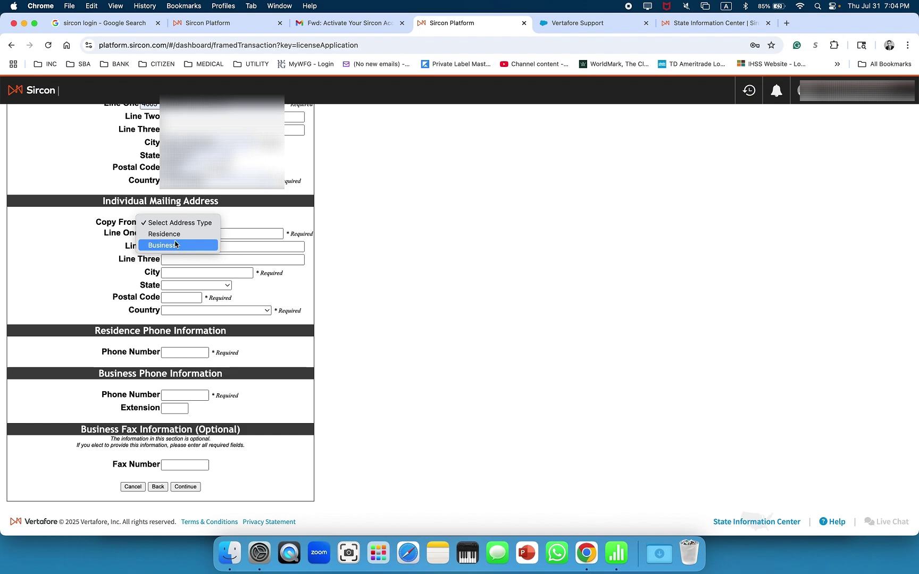
# Copy the residence address to mailing, then fill residence phone and business phone with extension
pyautogui.click(176, 235)
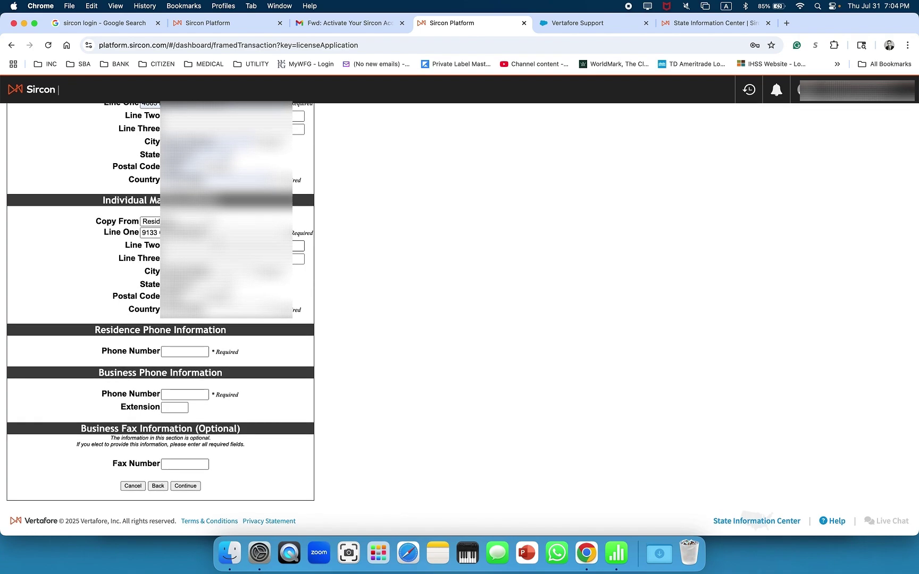
pyautogui.click(189, 352)
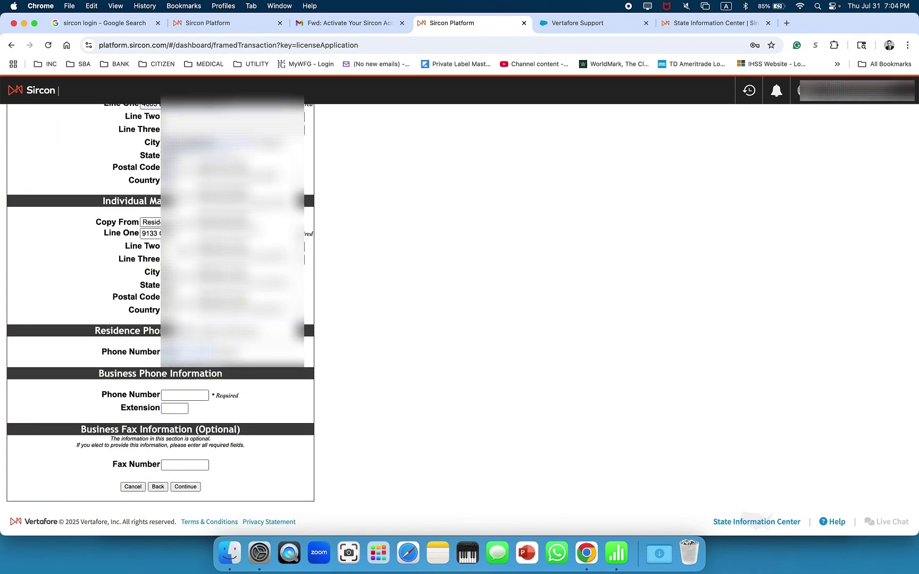
pyautogui.click(175, 361)
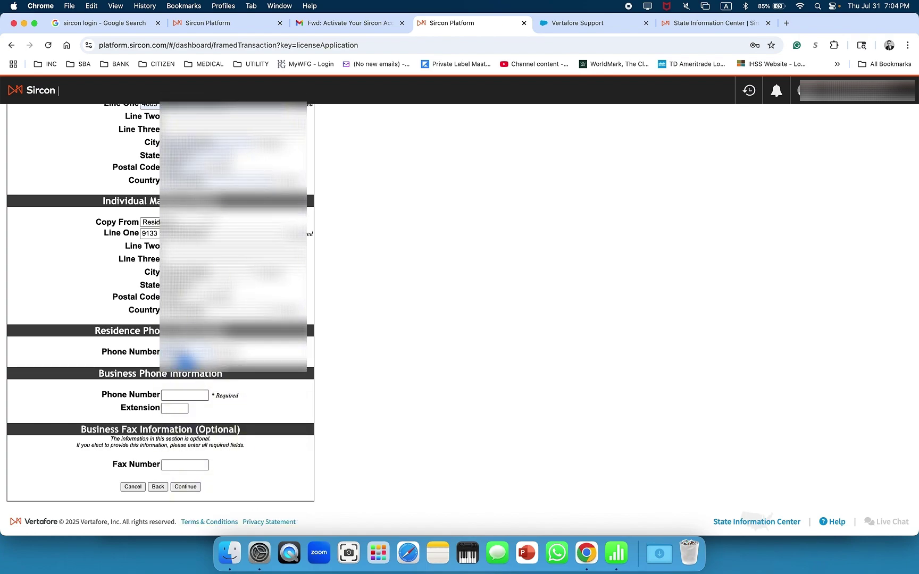
pyautogui.click(193, 363)
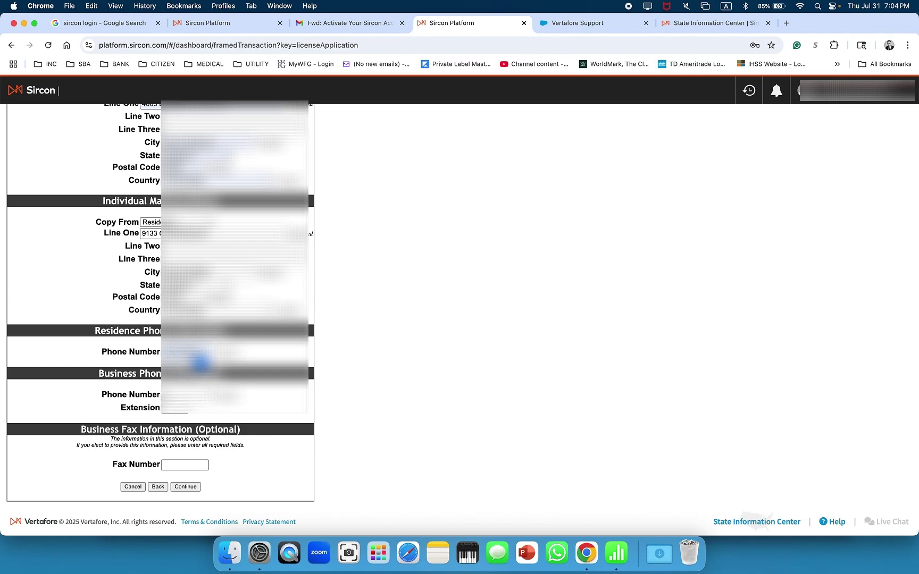
pyautogui.click(166, 408)
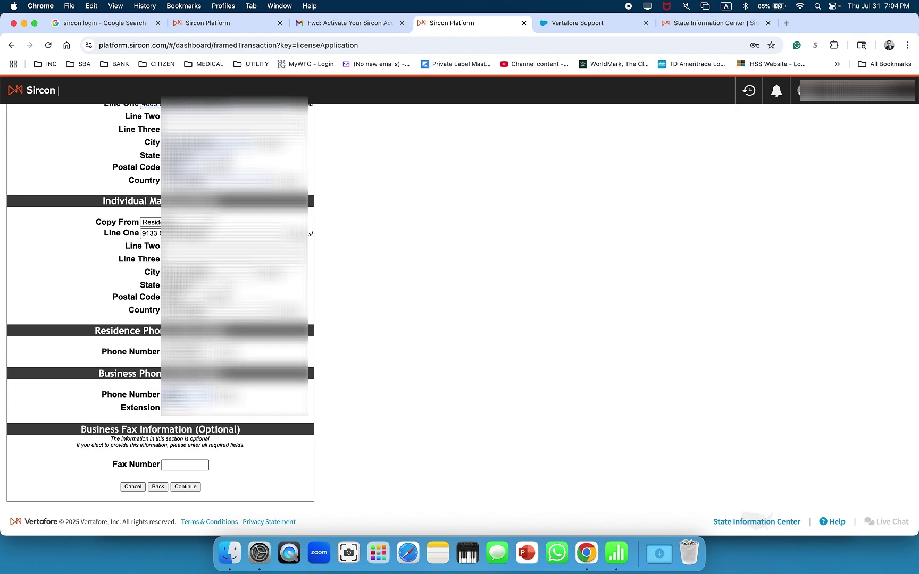
pyautogui.click(185, 405)
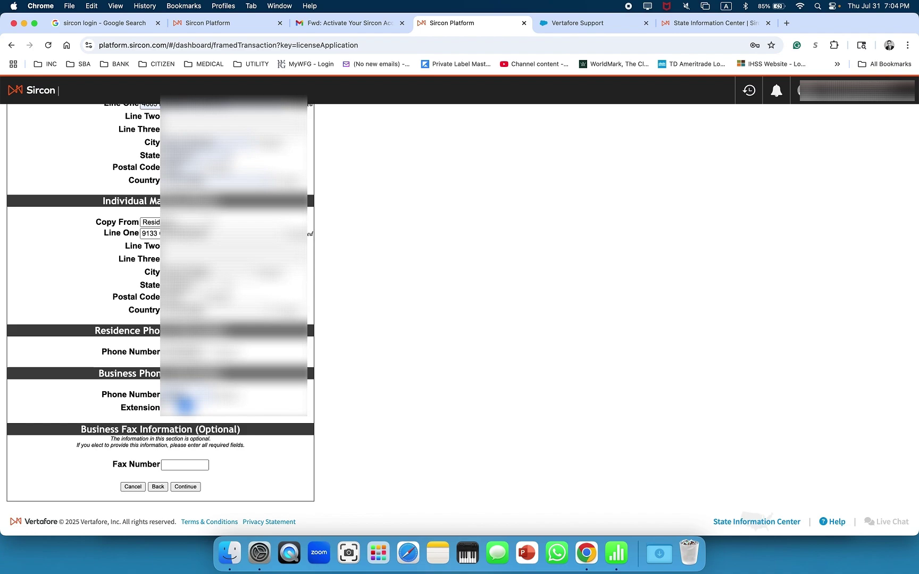
pyautogui.click(192, 405)
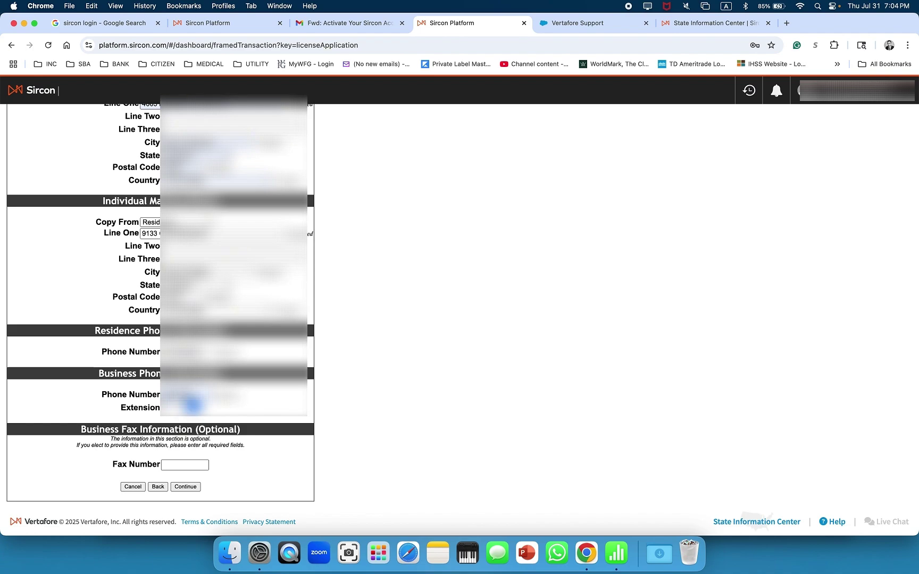
pyautogui.click(201, 405)
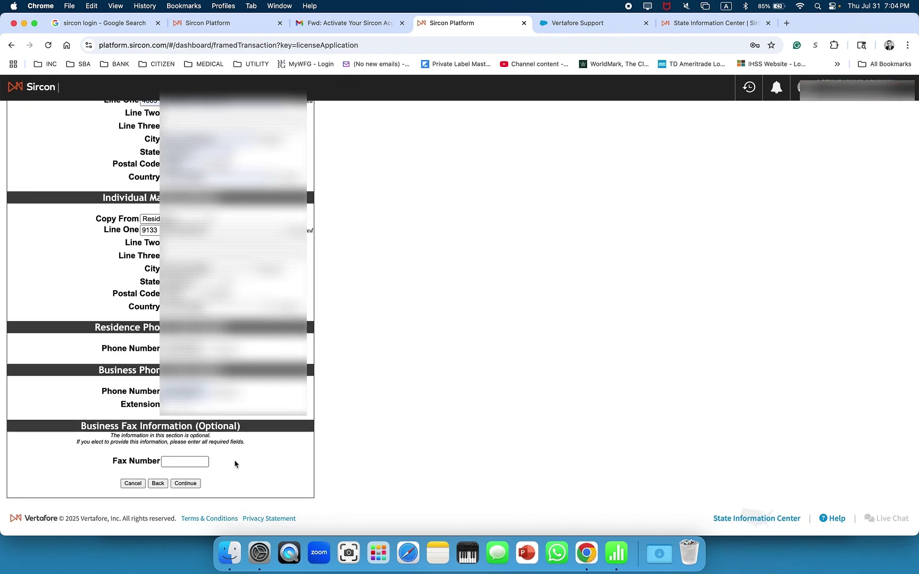
# Submit the address and phone details, then re-enter the rejected birth date in mm-dd-yyyy format
pyautogui.click(185, 487)
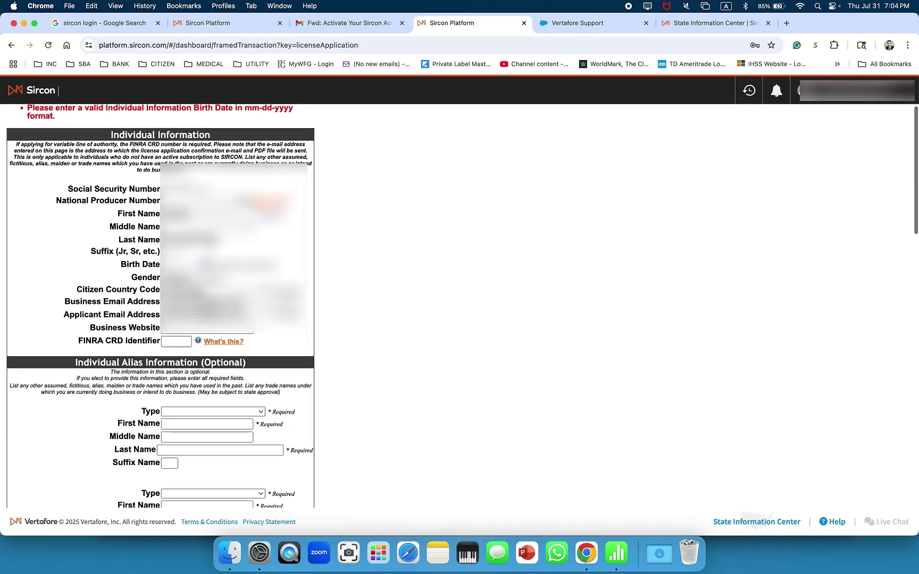
pyautogui.scroll(-20, 216, 249)
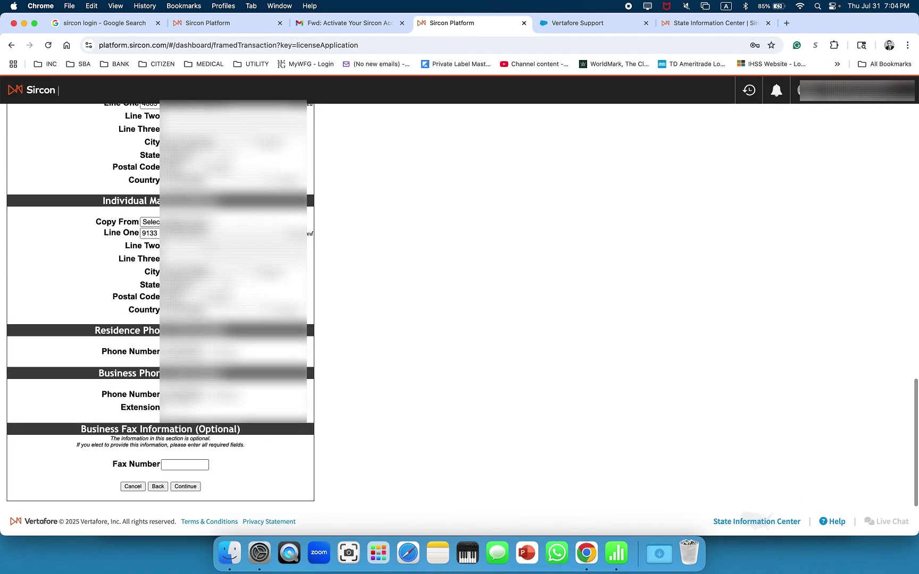
pyautogui.scroll(15, 210, 248)
pyautogui.scroll(5, 211, 248)
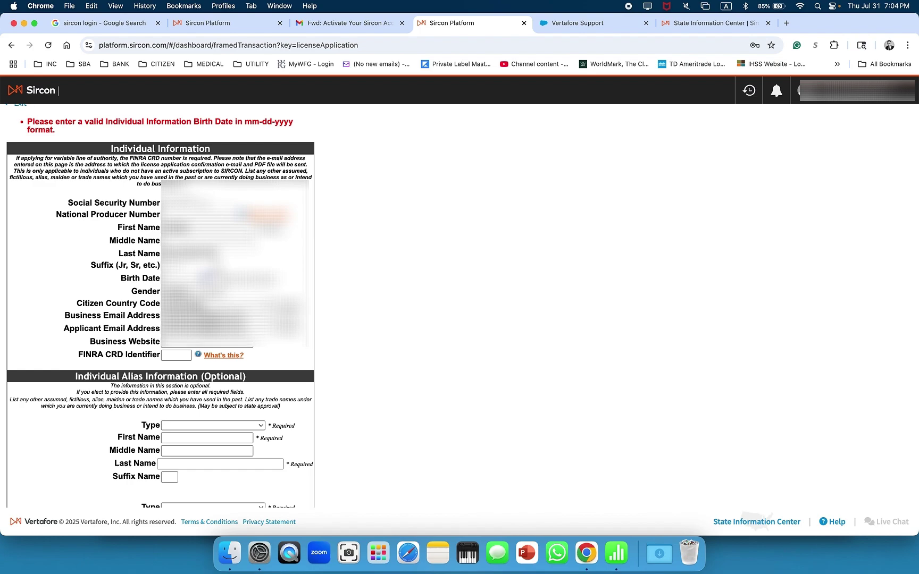
pyautogui.click(175, 278)
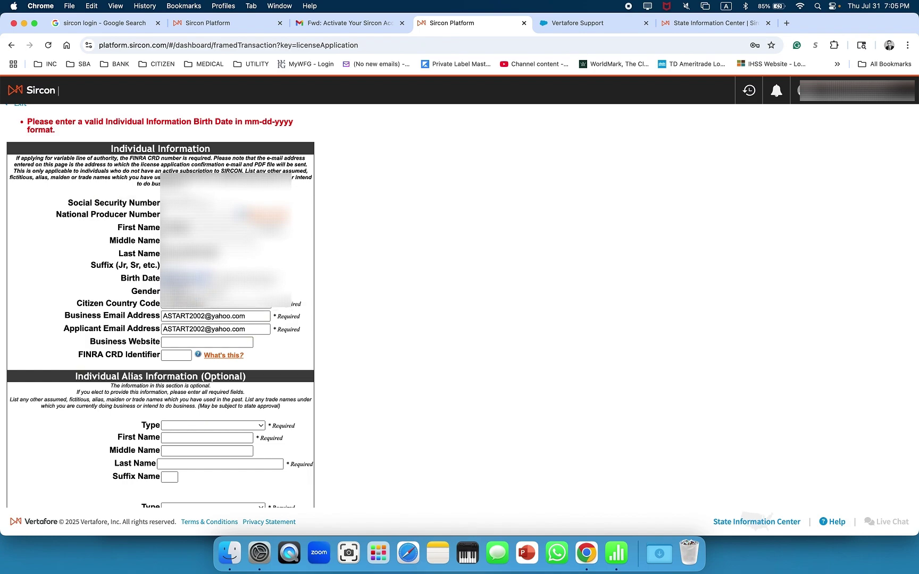
pyautogui.scroll(-20, 135, 471)
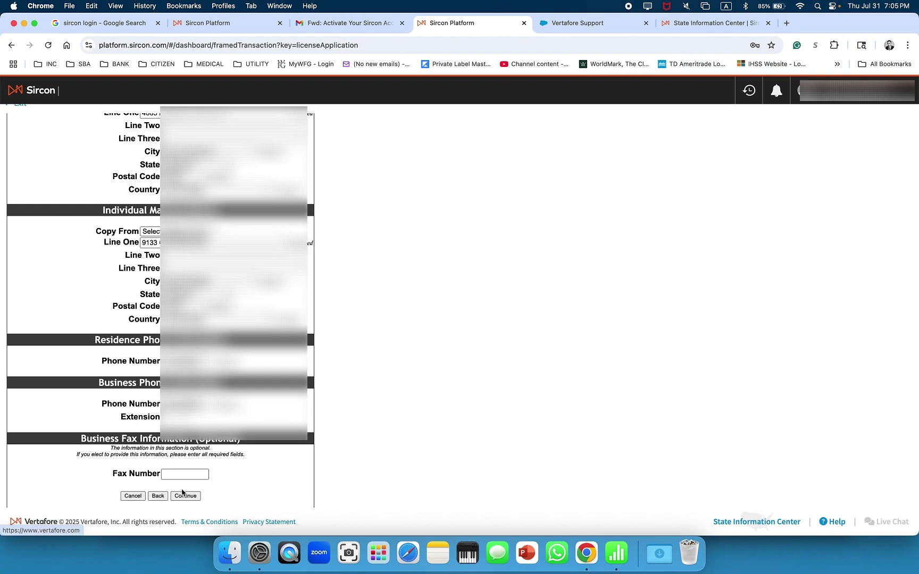
# Submit the corrected individual information with the reformatted birth date
pyautogui.click(185, 495)
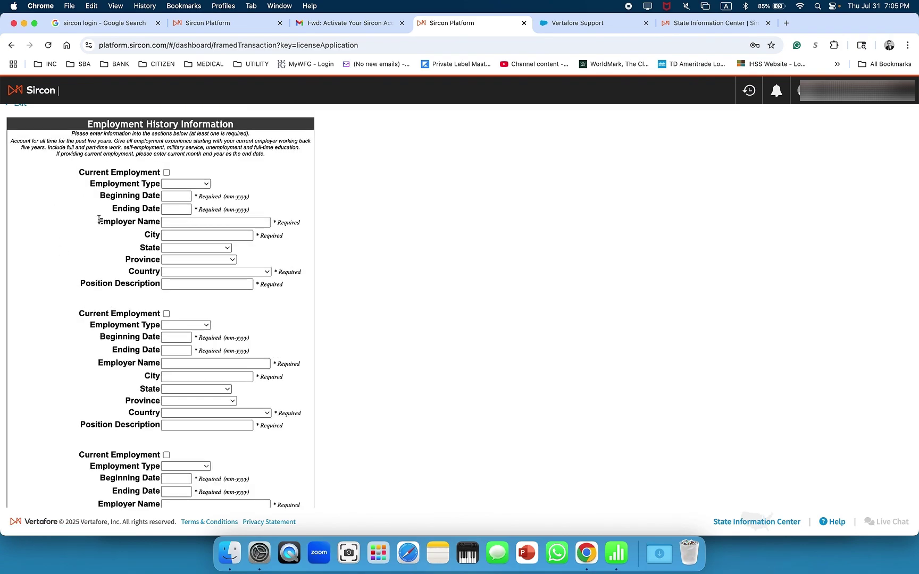
pyautogui.scroll(-1, 101, 181)
pyautogui.scroll(1, 123, 177)
# Mark employment entry #1 as current employment with type Employed and begin its dates
pyautogui.click(166, 173)
pyautogui.click(175, 185)
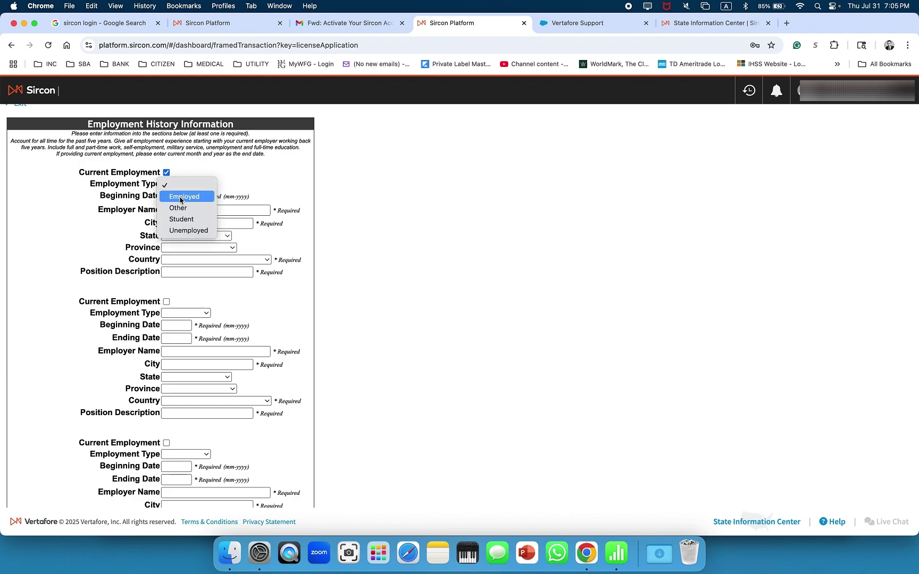
pyautogui.click(181, 197)
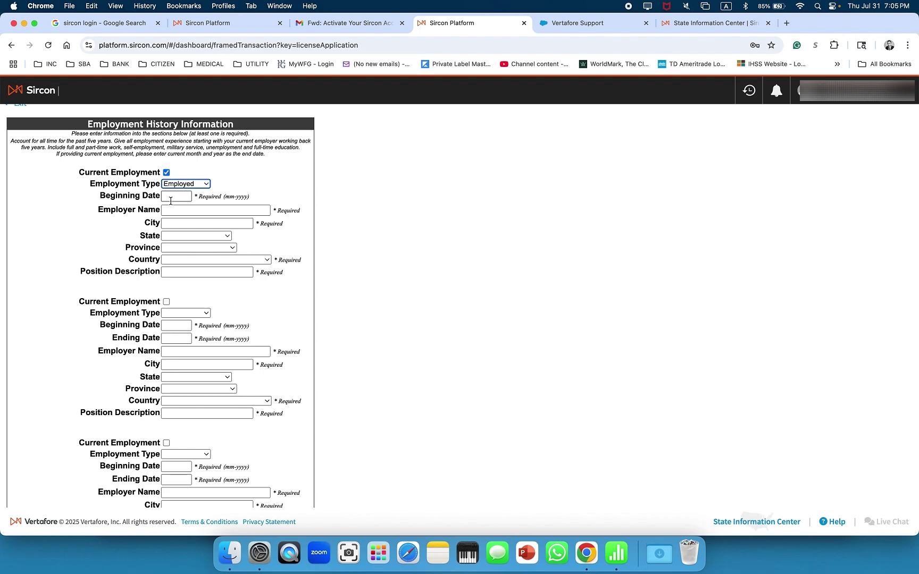
pyautogui.click(171, 198)
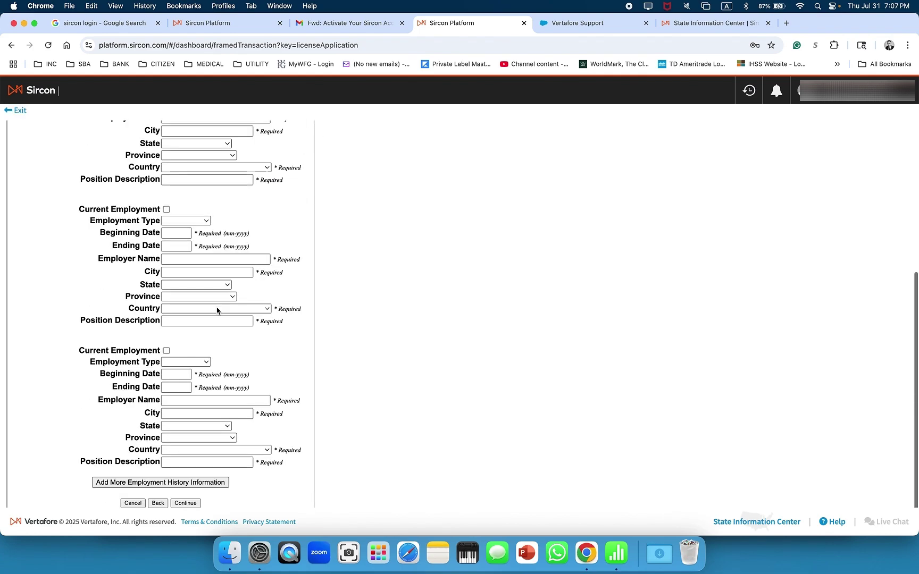
pyautogui.scroll(-1, 215, 310)
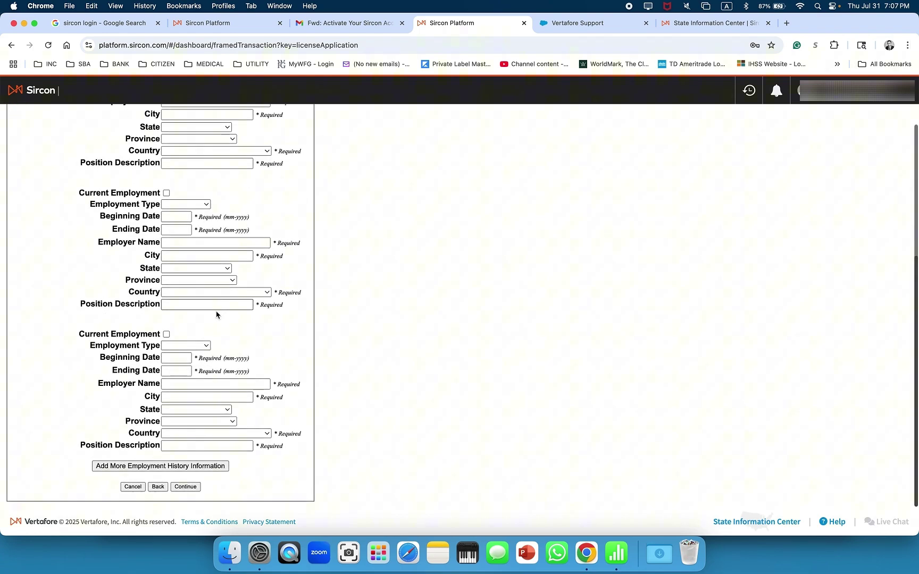
# Submit the employment history and find entry #1's Beginning Date flagged as invalid format
pyautogui.click(189, 488)
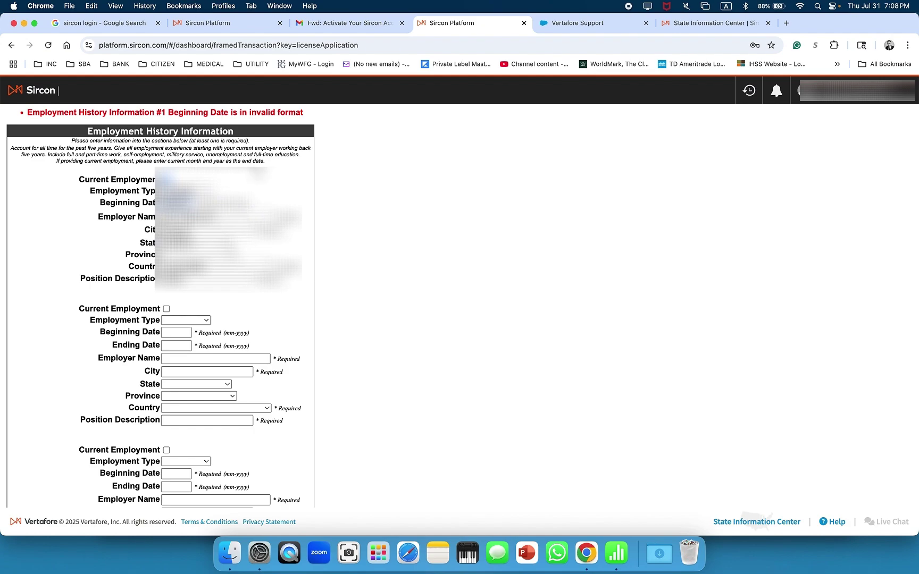
pyautogui.scroll(-5, 194, 336)
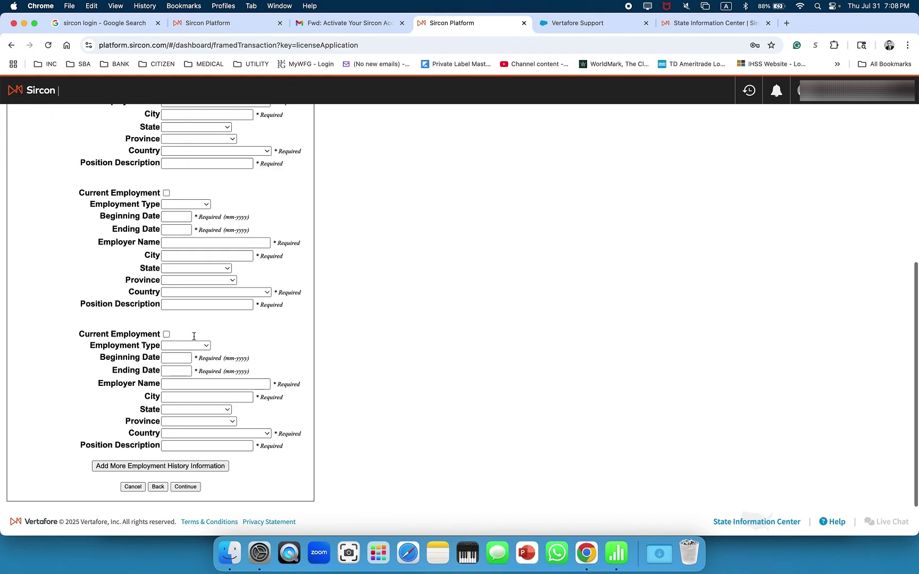
# Resubmit the employment history with the corrected date and answer Yes to the CA Disclosure Agreement
pyautogui.click(186, 487)
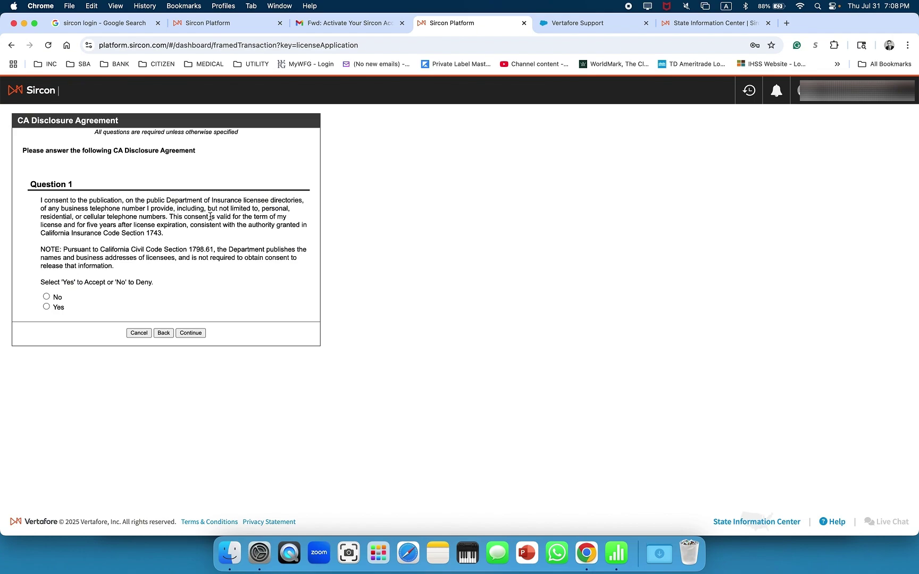
pyautogui.click(47, 307)
# Answer No to the felony conviction and dishonesty felony background questions
pyautogui.click(196, 334)
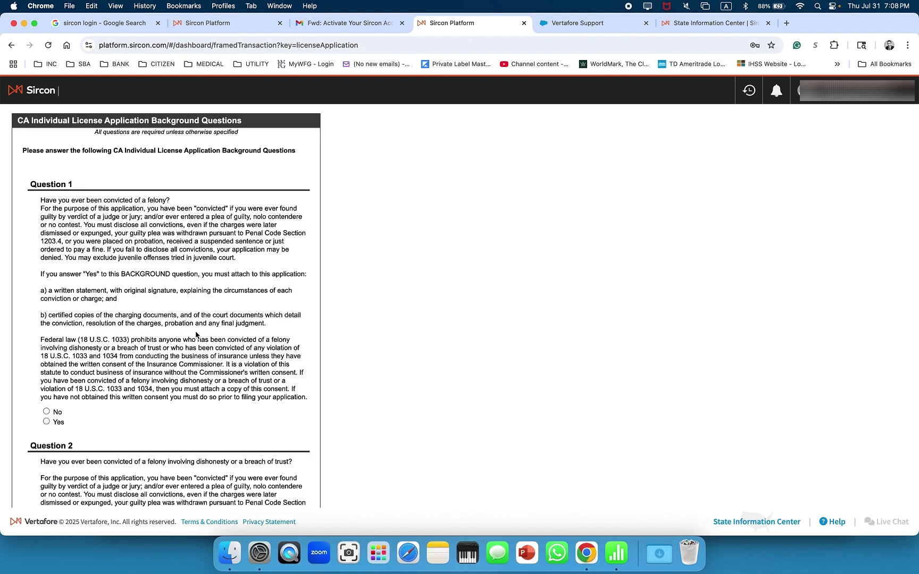
pyautogui.scroll(-3, 57, 234)
pyautogui.scroll(1, 55, 234)
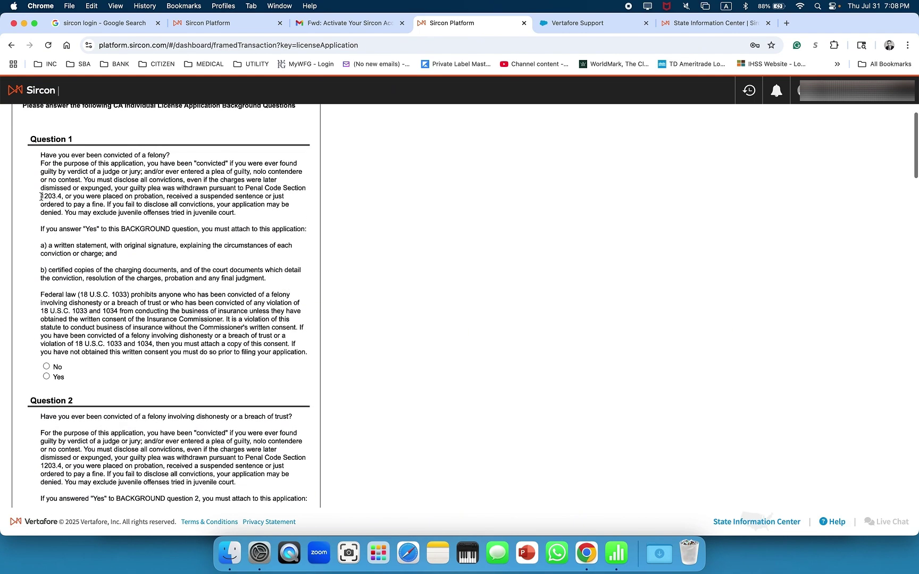
pyautogui.click(47, 367)
pyautogui.scroll(-3, 37, 362)
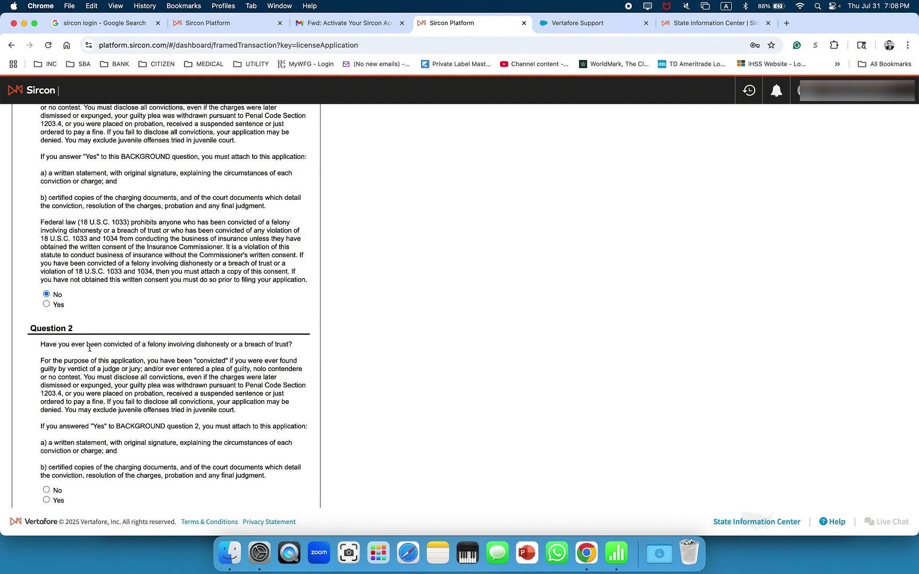
pyautogui.scroll(-3, 58, 340)
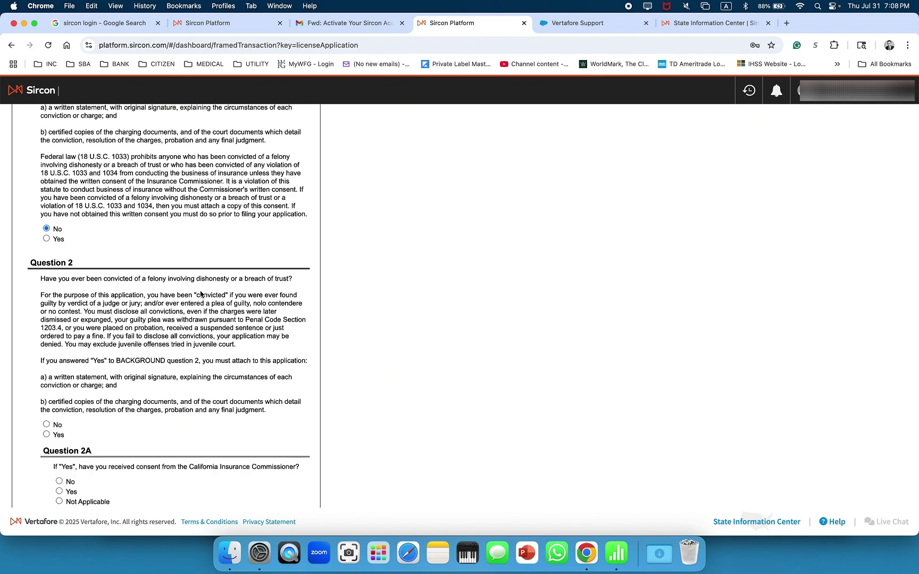
pyautogui.scroll(-2, 187, 283)
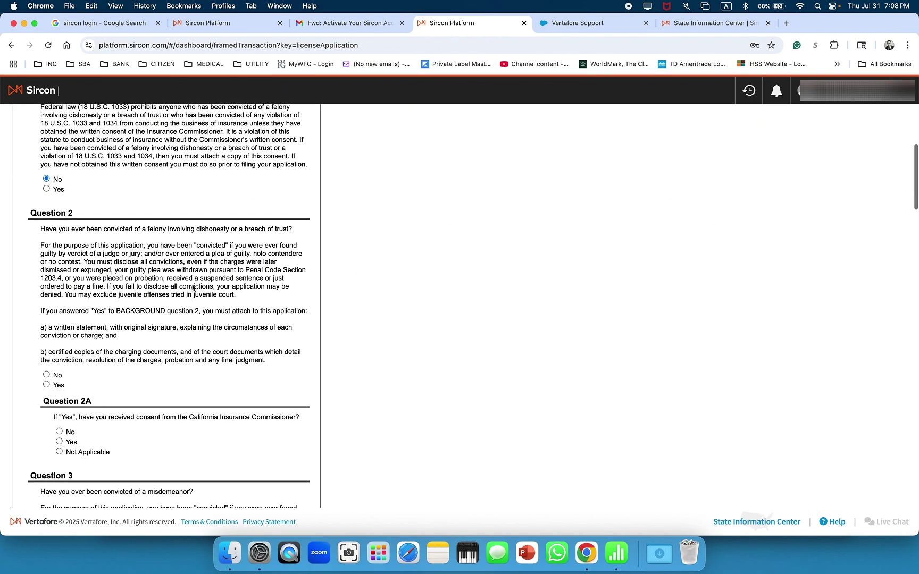
pyautogui.click(46, 375)
pyautogui.scroll(-8, 44, 375)
pyautogui.scroll(-3, 45, 375)
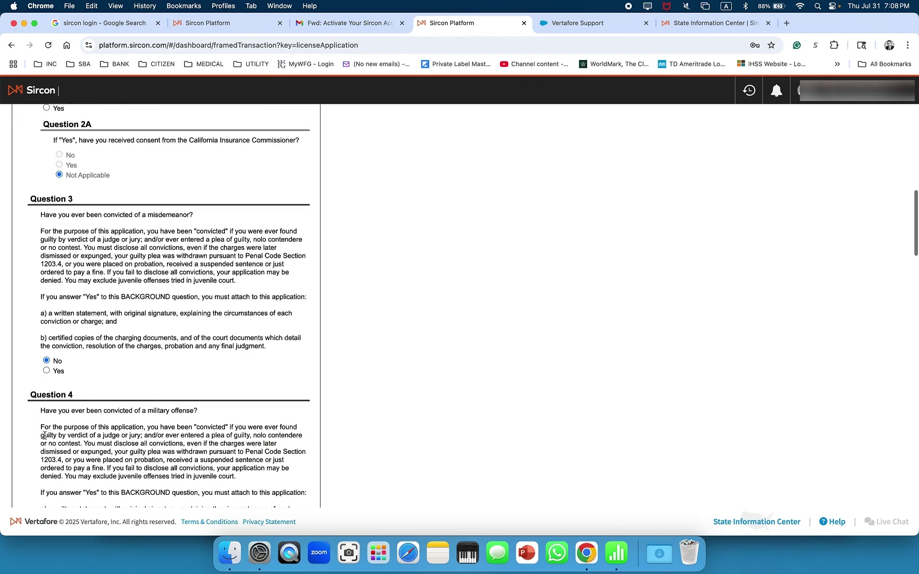
pyautogui.scroll(-5, 89, 337)
pyautogui.scroll(-2, 88, 336)
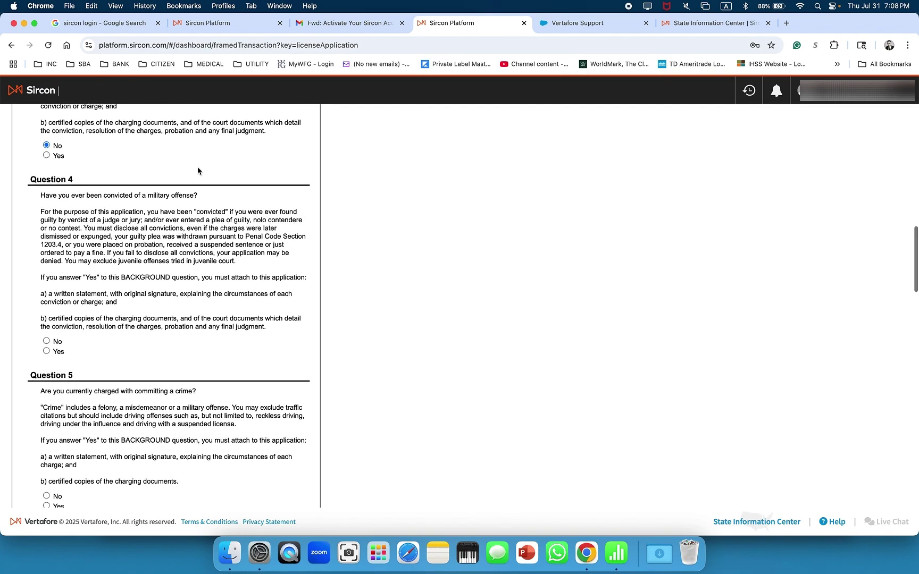
# Answer No to the military offense, currently charged, and administrative proceeding questions
pyautogui.click(47, 342)
pyautogui.scroll(-4, 46, 343)
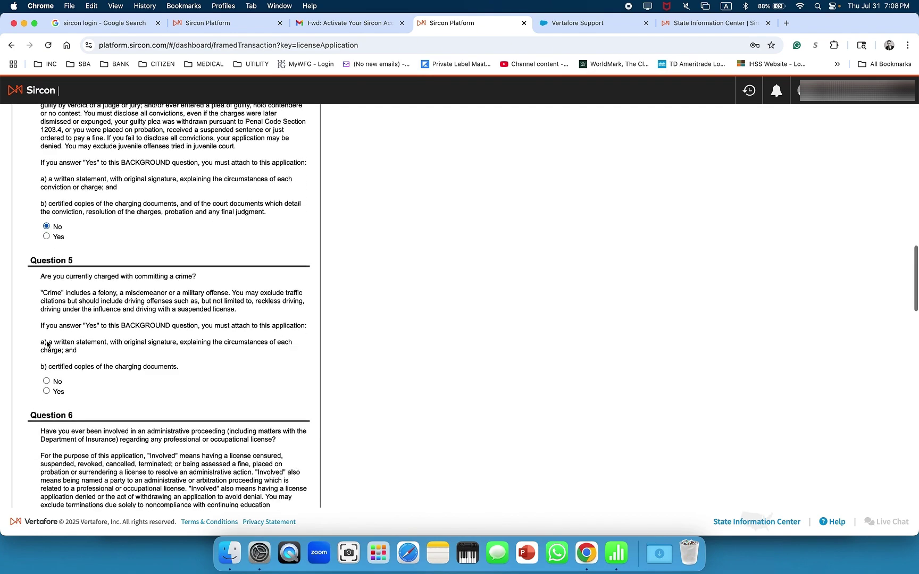
pyautogui.click(47, 381)
pyautogui.scroll(-6, 46, 378)
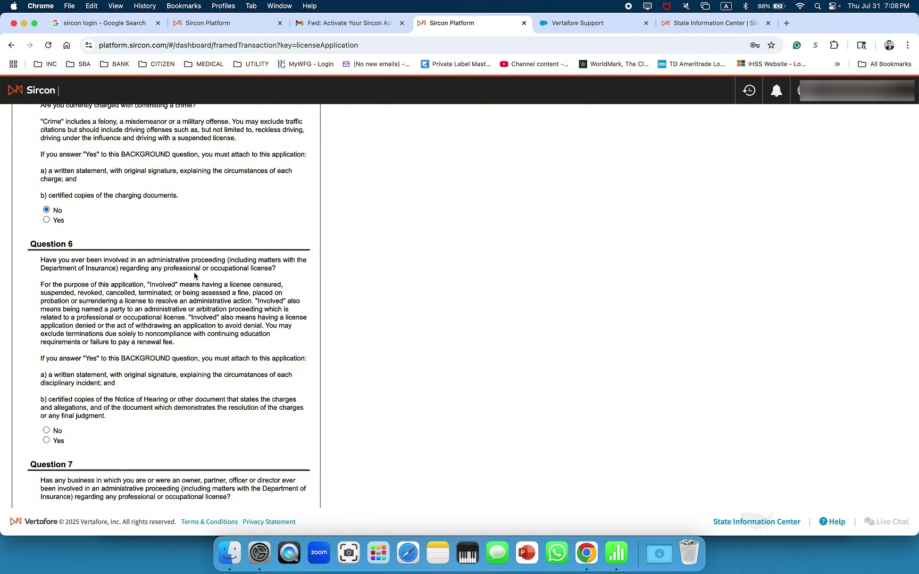
pyautogui.scroll(-3, 83, 333)
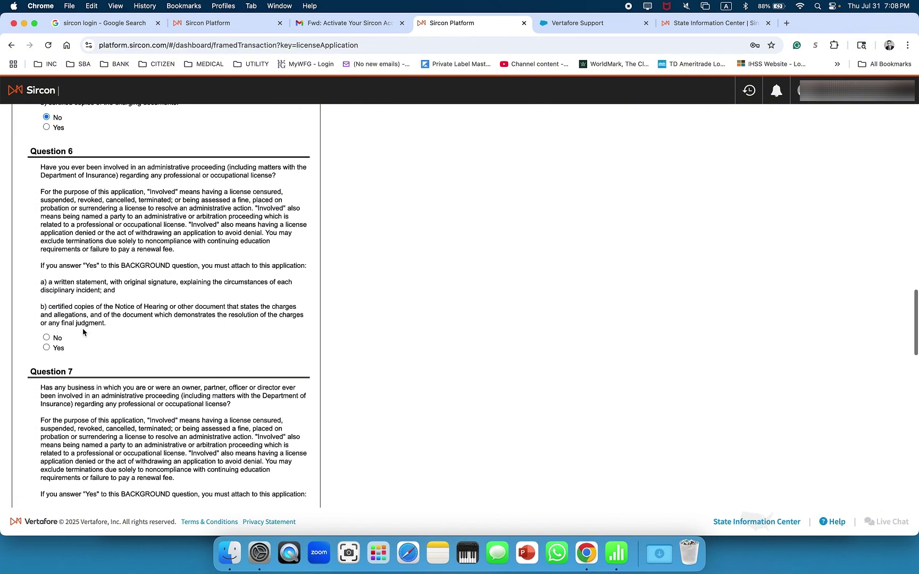
pyautogui.click(47, 337)
pyautogui.scroll(-5, 47, 339)
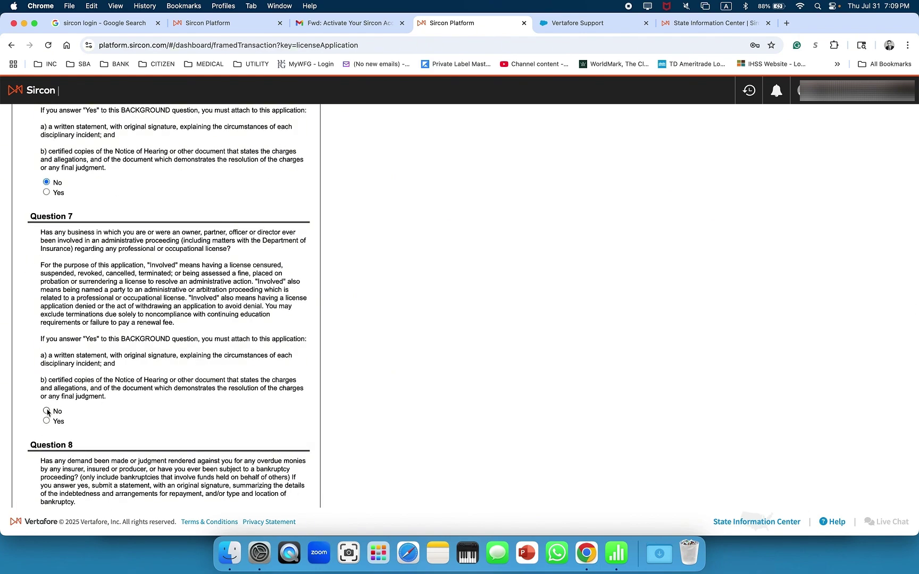
pyautogui.scroll(-2, 47, 413)
pyautogui.scroll(-6, 47, 413)
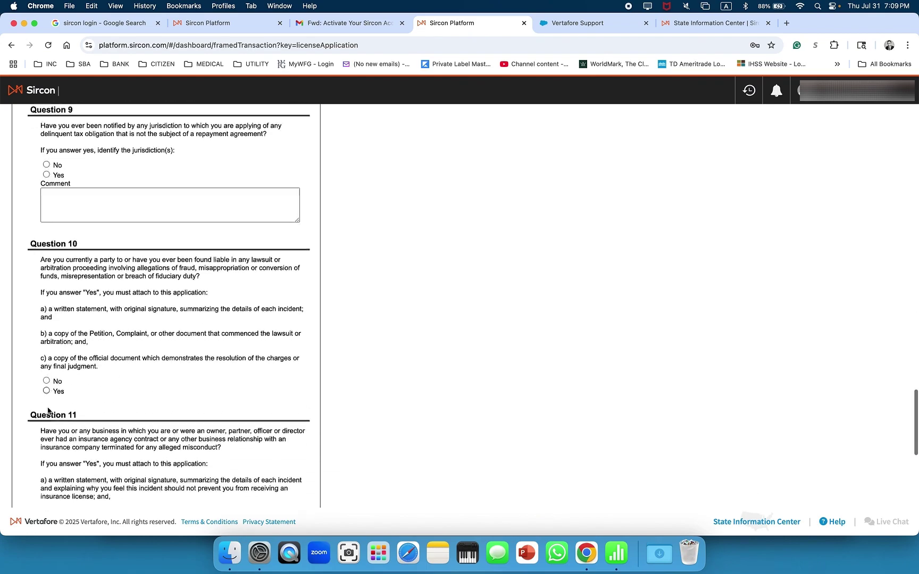
pyautogui.scroll(1, 47, 408)
pyautogui.scroll(5, 47, 410)
pyautogui.scroll(-1, 48, 410)
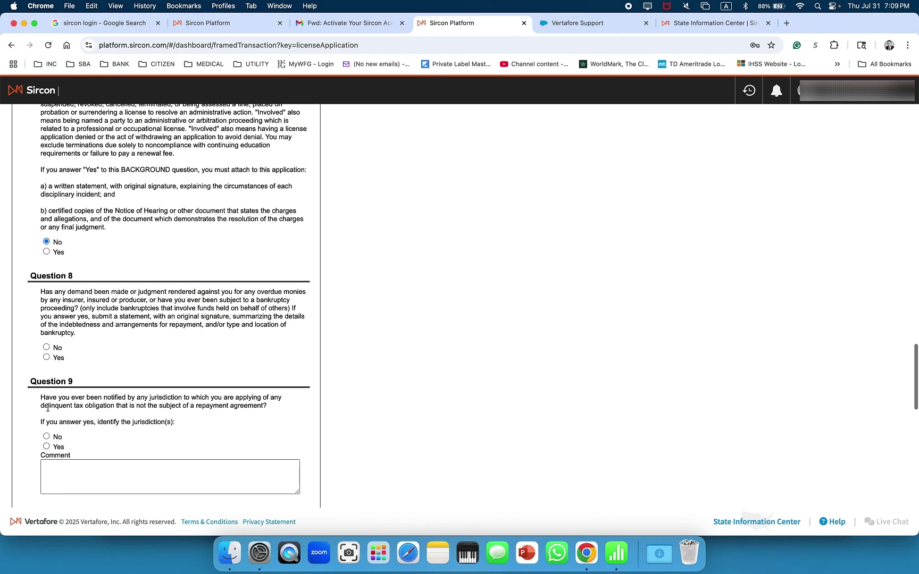
# Answer No to delinquent tax, overdue monies, lawsuit, terminated contract and California disclosure questions, then submit
pyautogui.click(47, 434)
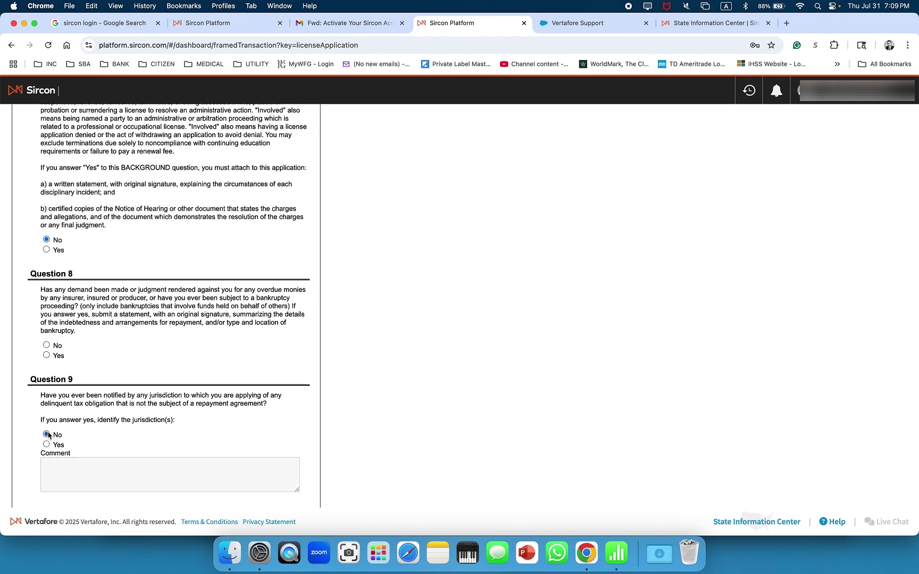
pyautogui.scroll(9, 99, 331)
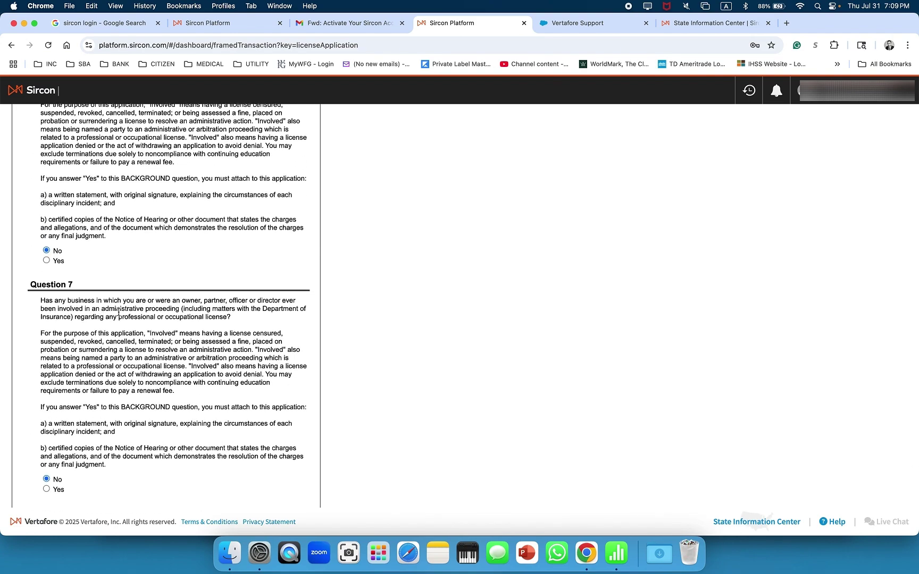
pyautogui.scroll(-2, 135, 310)
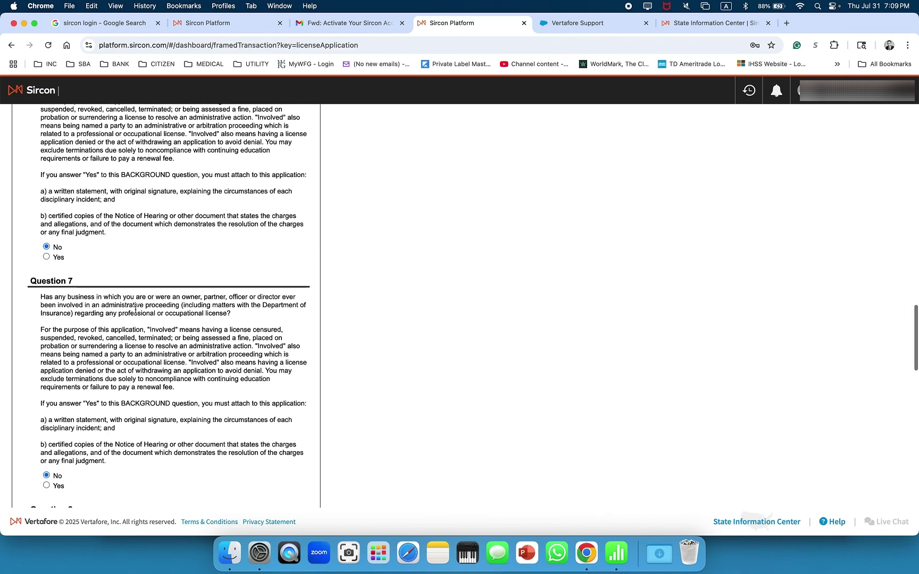
pyautogui.scroll(-7, 135, 310)
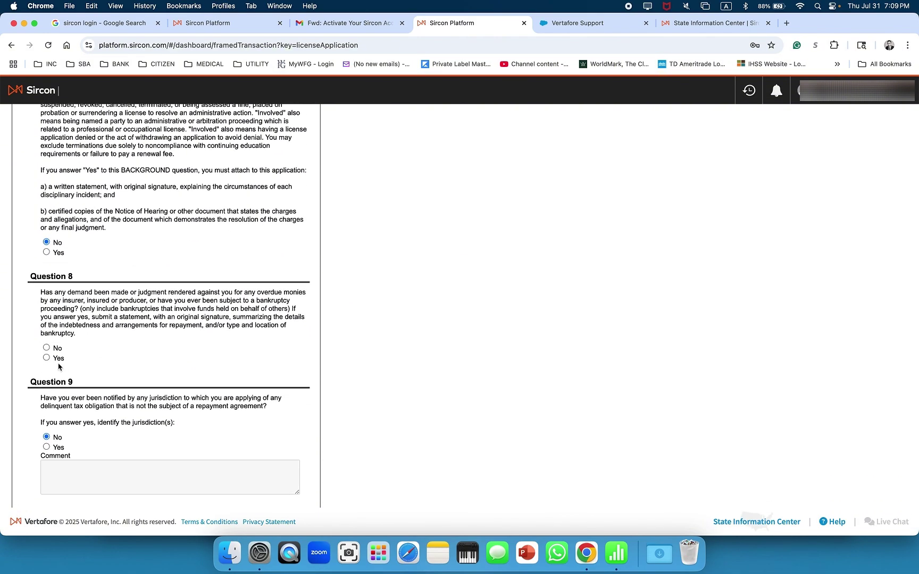
pyautogui.click(46, 348)
pyautogui.scroll(-4, 47, 351)
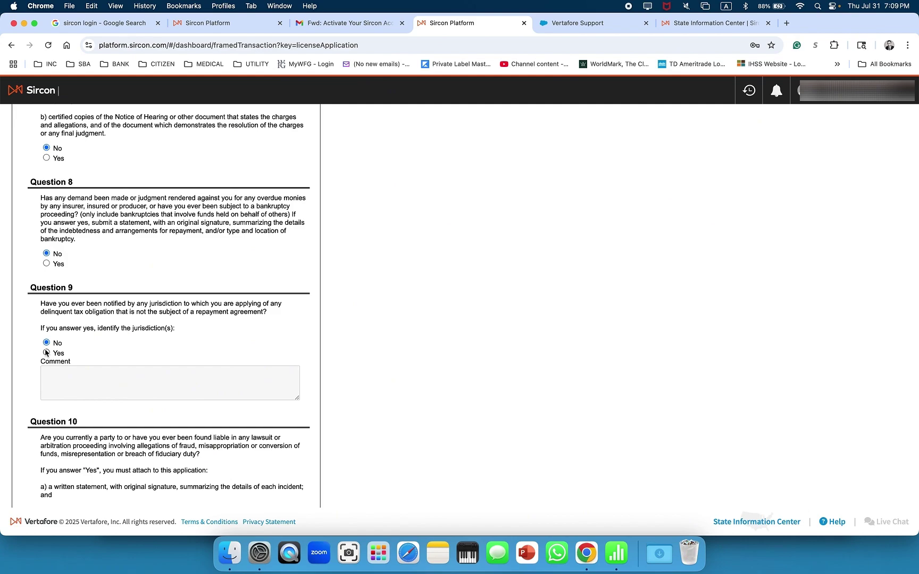
pyautogui.scroll(-6, 48, 367)
pyautogui.click(46, 392)
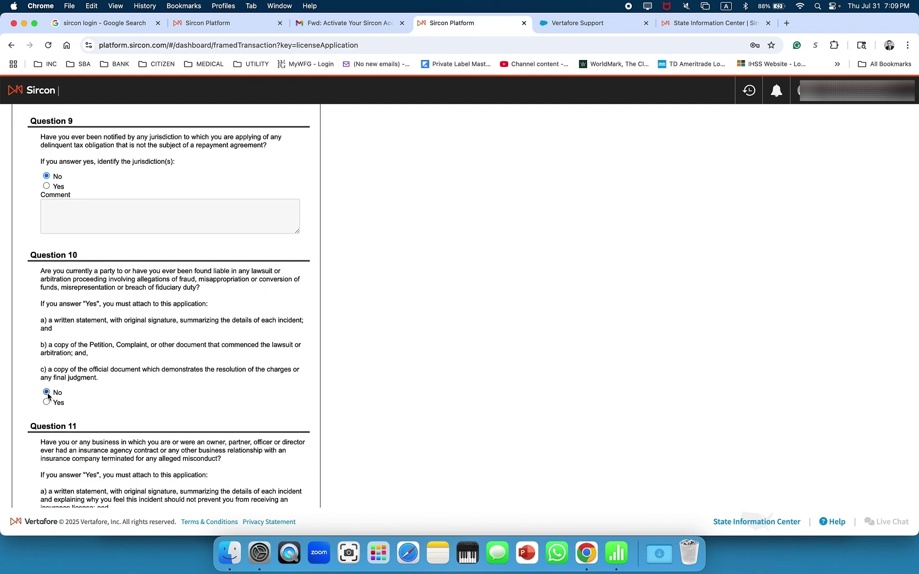
pyautogui.scroll(-5, 46, 399)
pyautogui.click(46, 403)
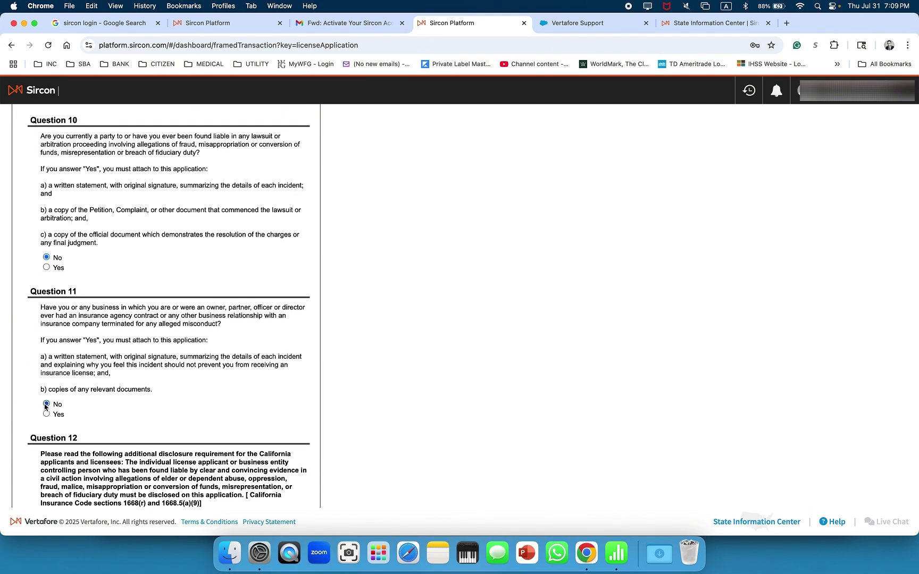
pyautogui.scroll(-7, 43, 393)
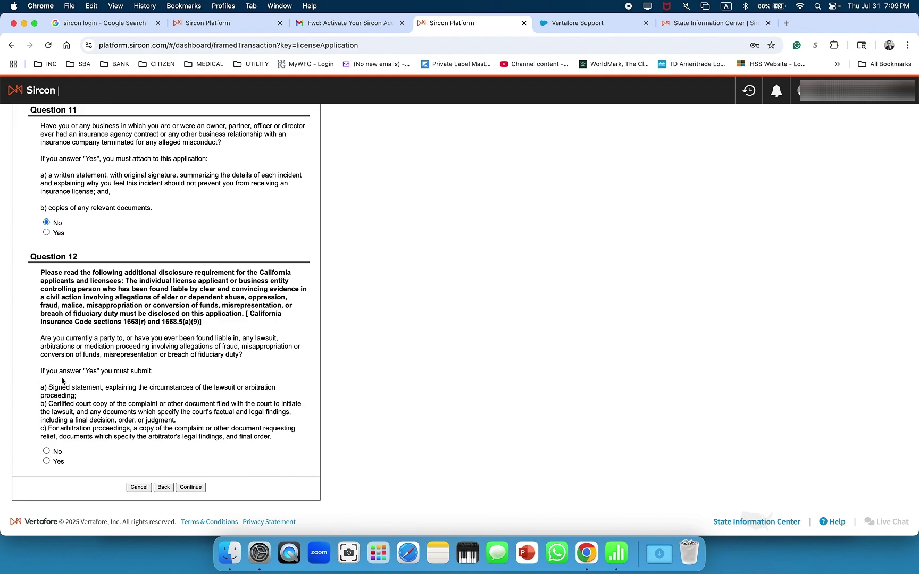
pyautogui.scroll(-1, 64, 382)
pyautogui.click(48, 450)
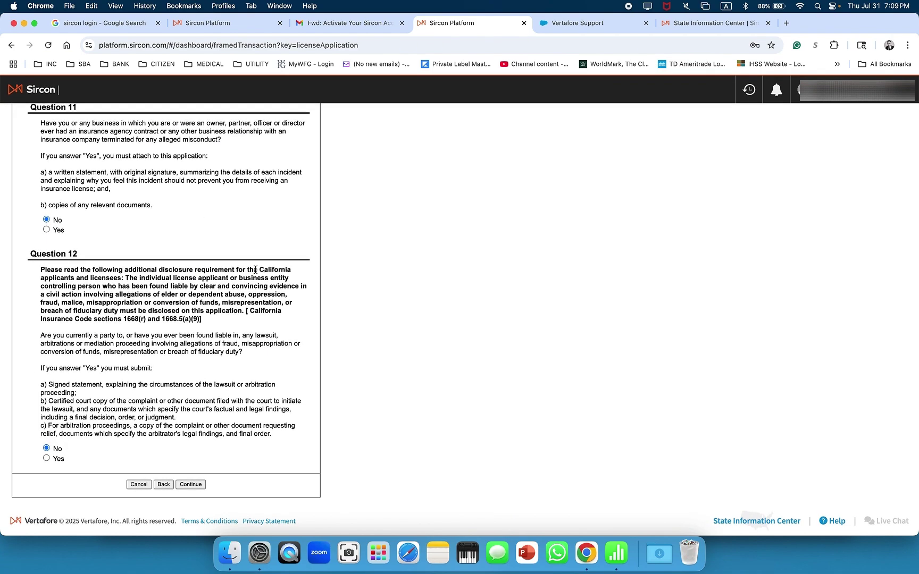
pyautogui.click(191, 485)
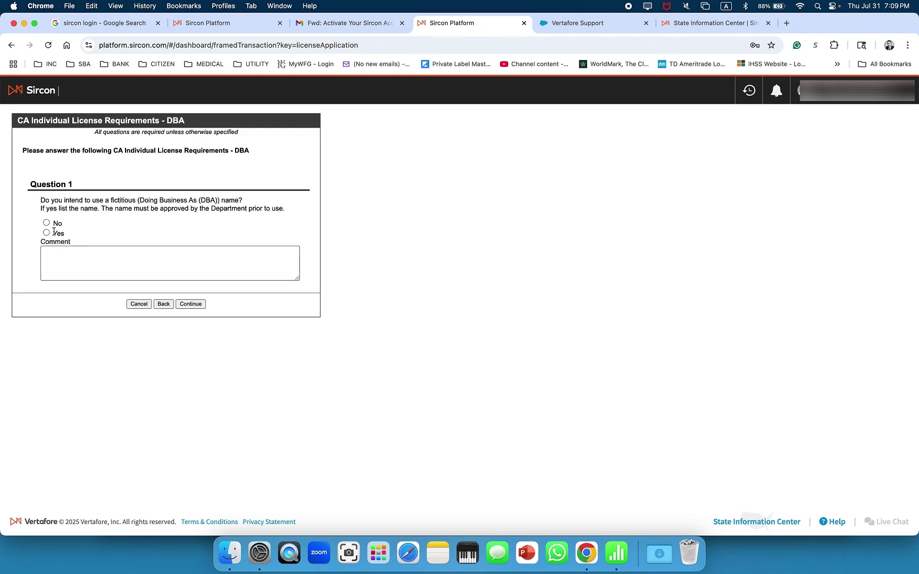
# Answer No to using a DBA name and Yes to the California residency fingerprinting attestation
pyautogui.click(47, 224)
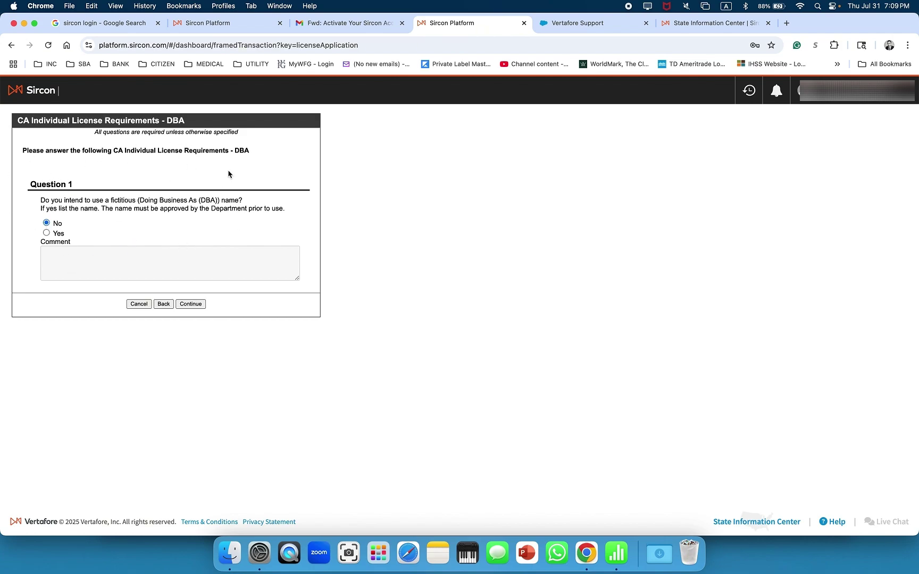
pyautogui.click(195, 305)
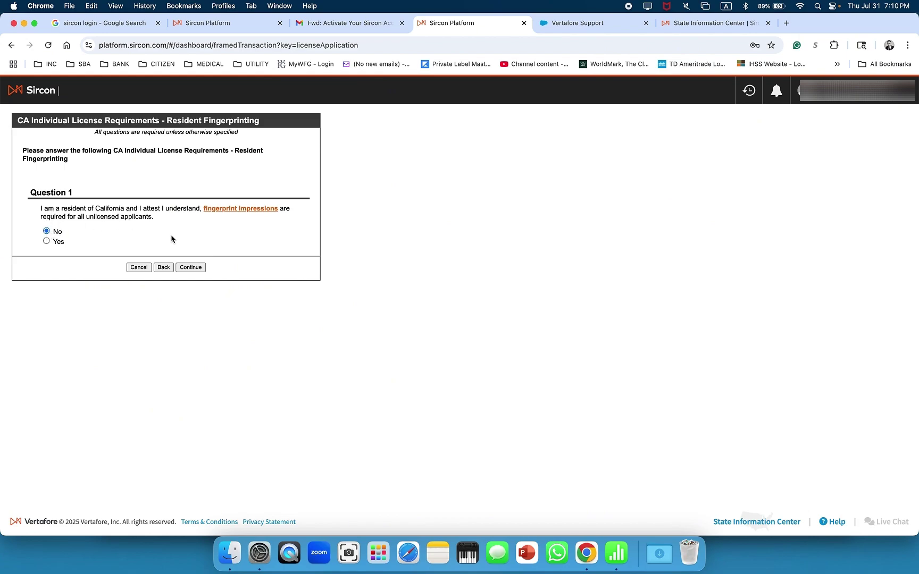
pyautogui.click(187, 268)
pyautogui.click(46, 241)
pyautogui.click(193, 267)
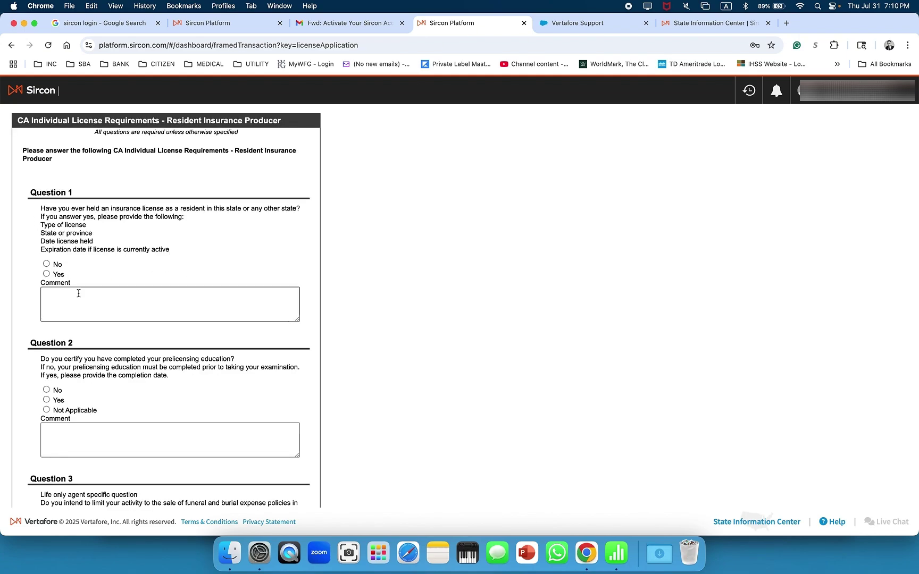
# Answer No to a prior license and Yes to prelicensing education, commenting 06/2025
pyautogui.scroll(-1, 78, 294)
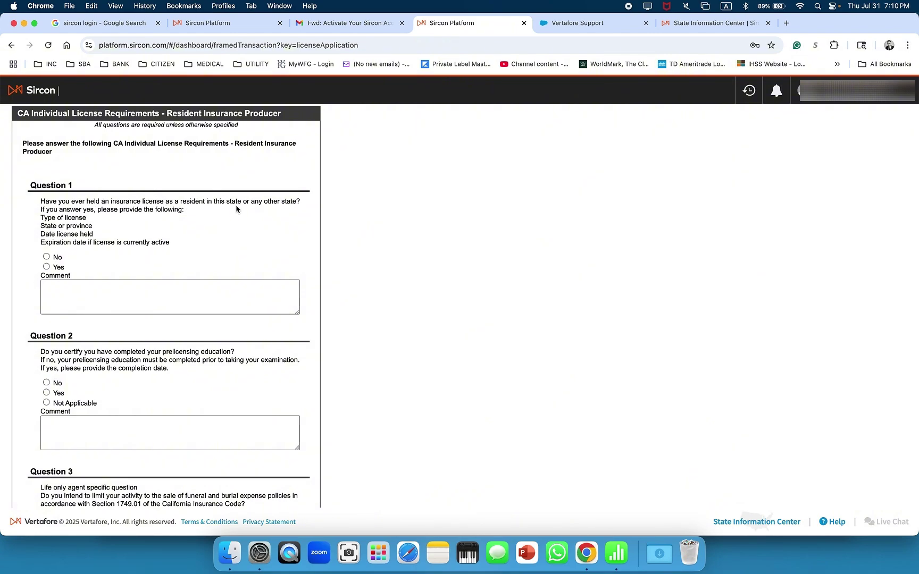
pyautogui.click(46, 256)
pyautogui.scroll(-3, 56, 277)
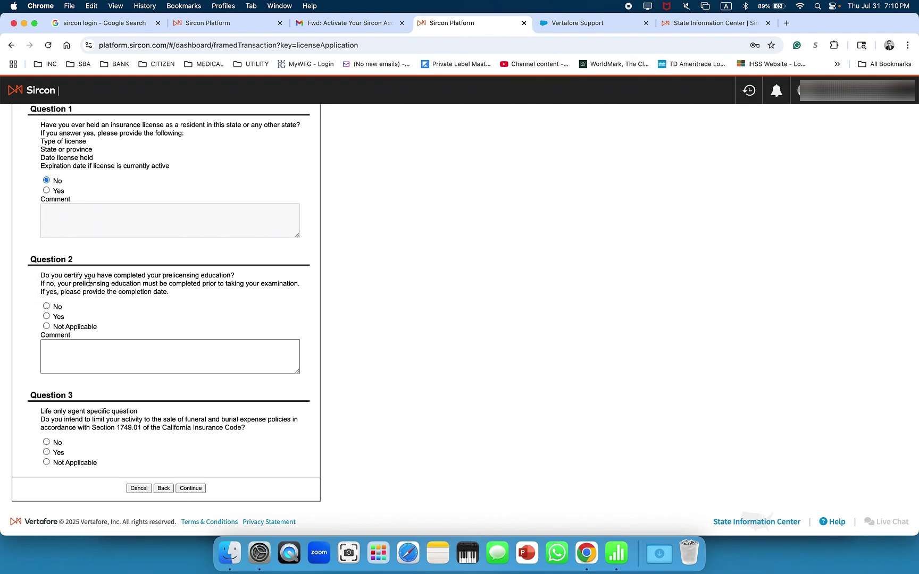
pyautogui.scroll(1, 107, 260)
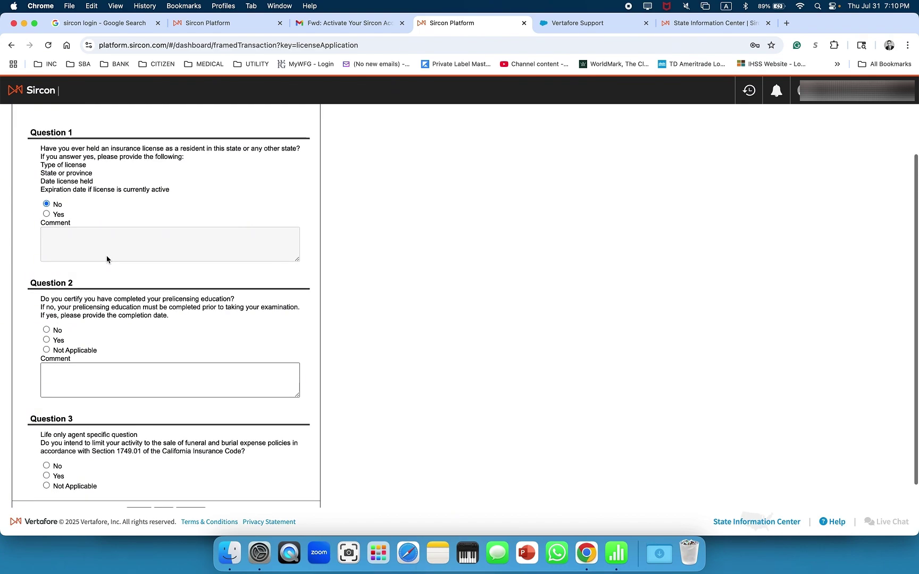
pyautogui.scroll(-1, 81, 298)
pyautogui.scroll(-1, 81, 298)
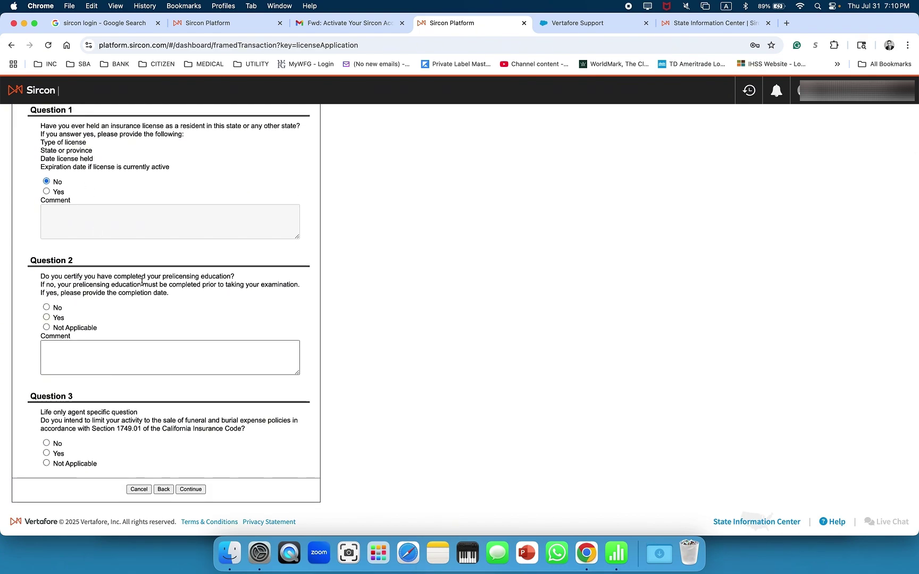
pyautogui.scroll(-1, 148, 313)
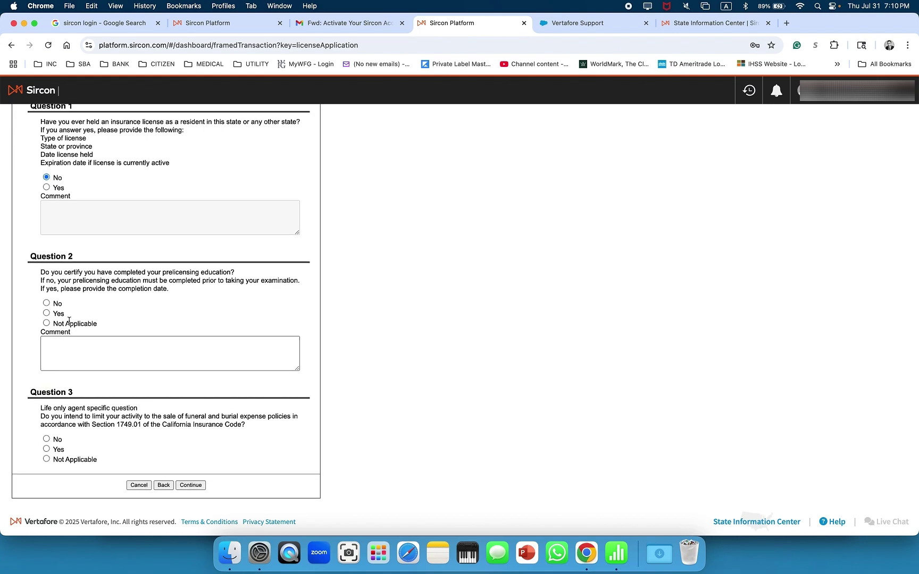
pyautogui.click(47, 314)
pyautogui.click(62, 355)
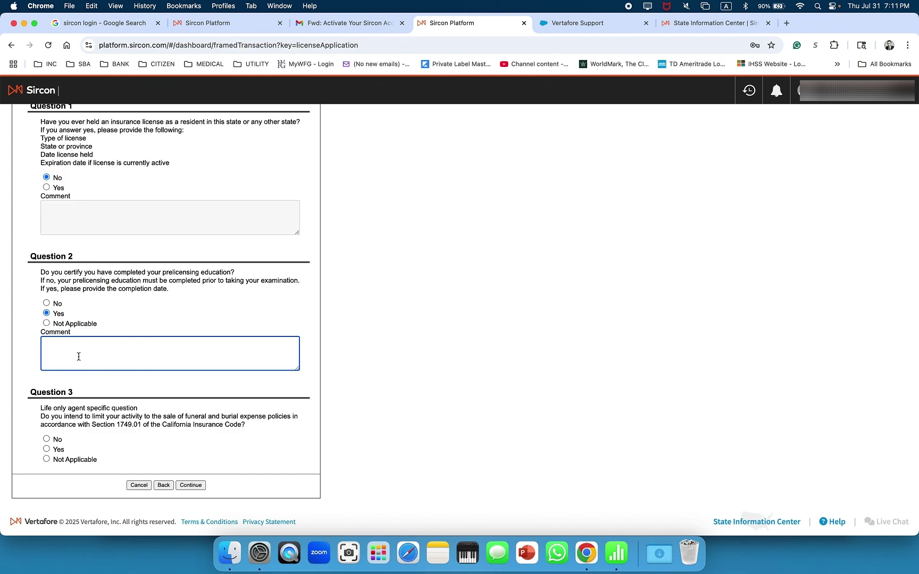
pyautogui.write('06/2025')
pyautogui.click(140, 448)
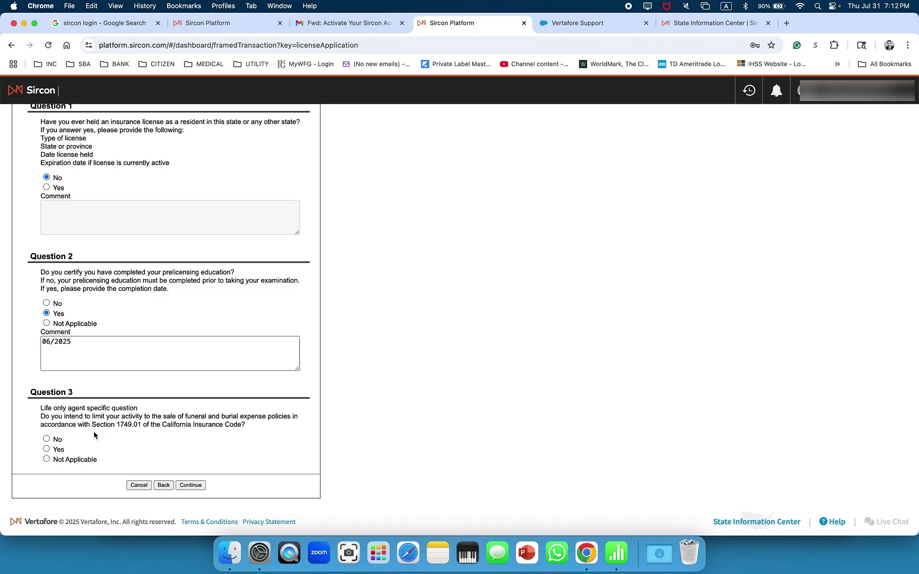
# Answer No to the funeral-only sales limitation and submit the resident producer answers
pyautogui.click(47, 440)
pyautogui.click(191, 485)
pyautogui.click(191, 486)
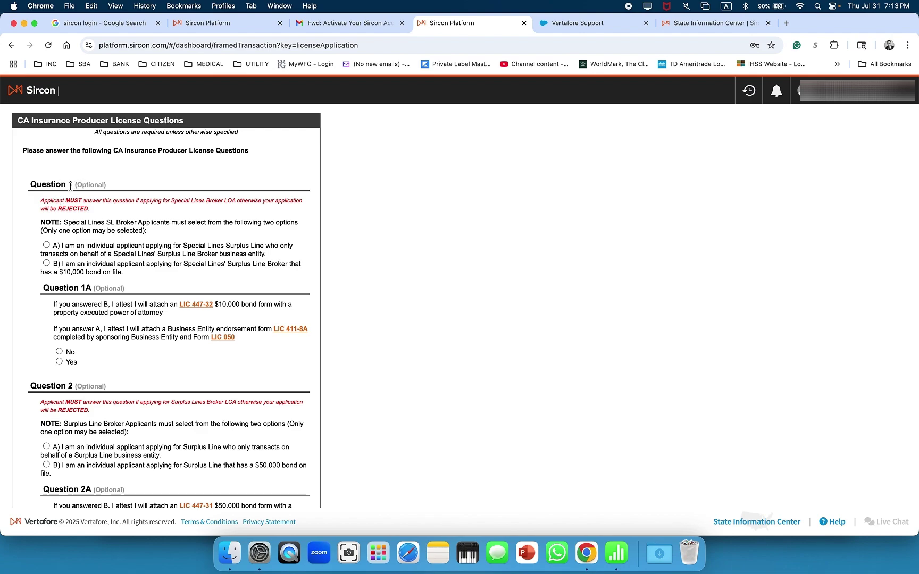
# Skip the optional surplus line and demographic questions and agree to the California attestation
pyautogui.scroll(-4, 118, 269)
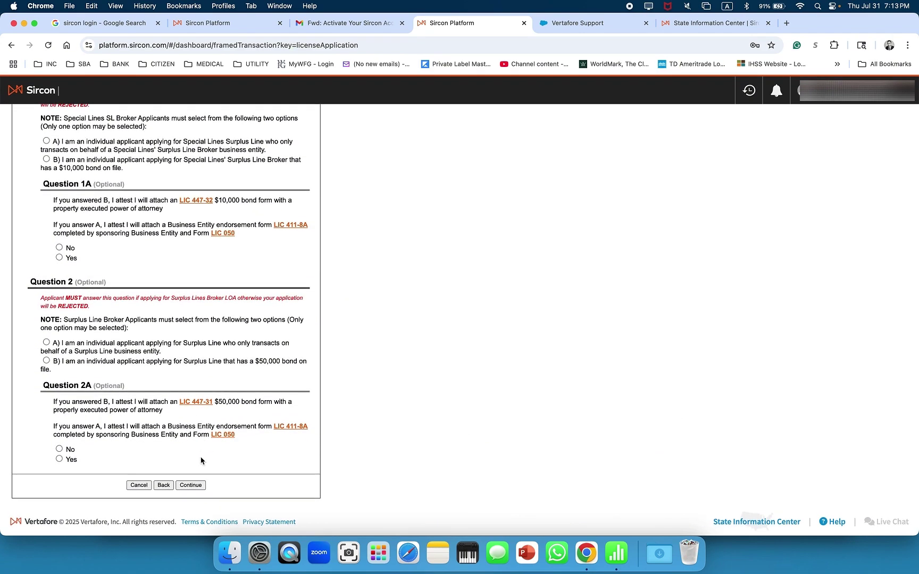
pyautogui.click(191, 485)
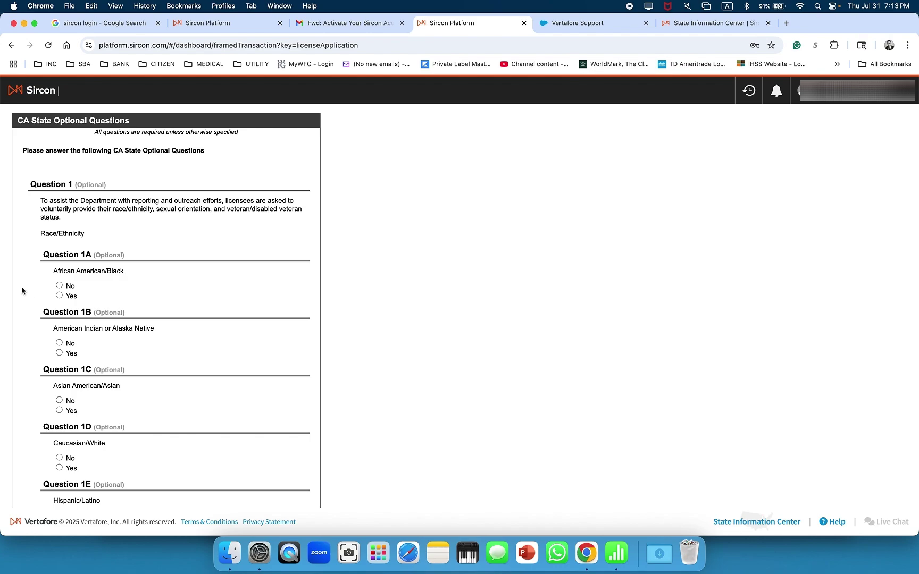
pyautogui.scroll(-6, 131, 290)
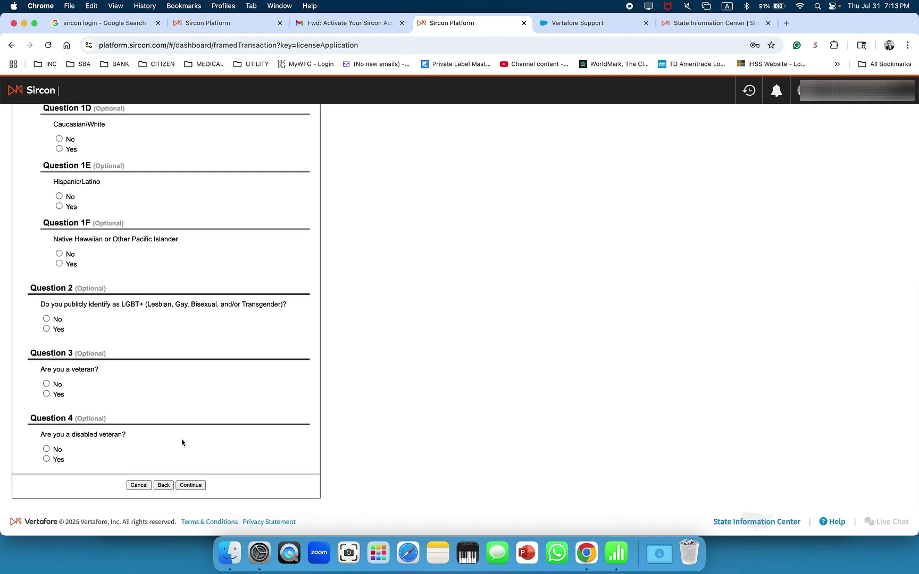
pyautogui.click(192, 486)
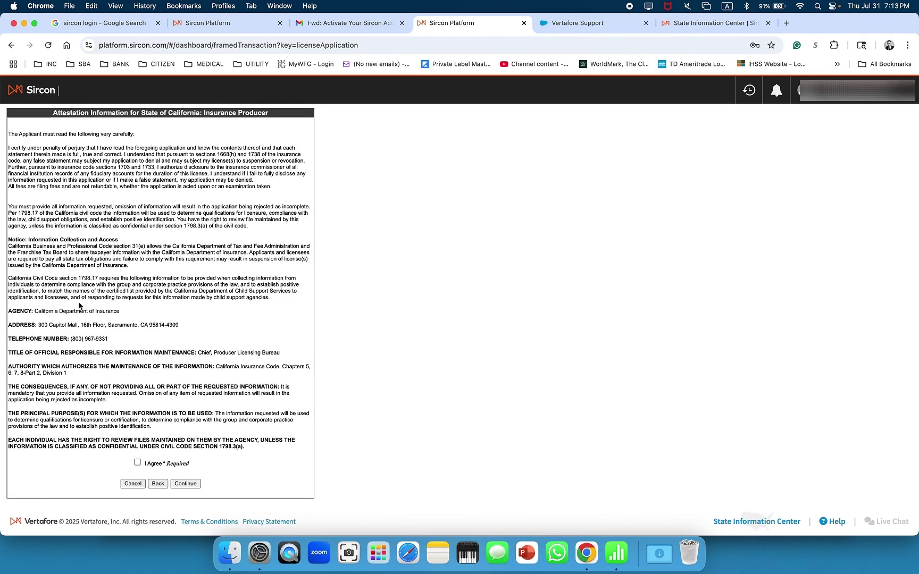
pyautogui.click(137, 463)
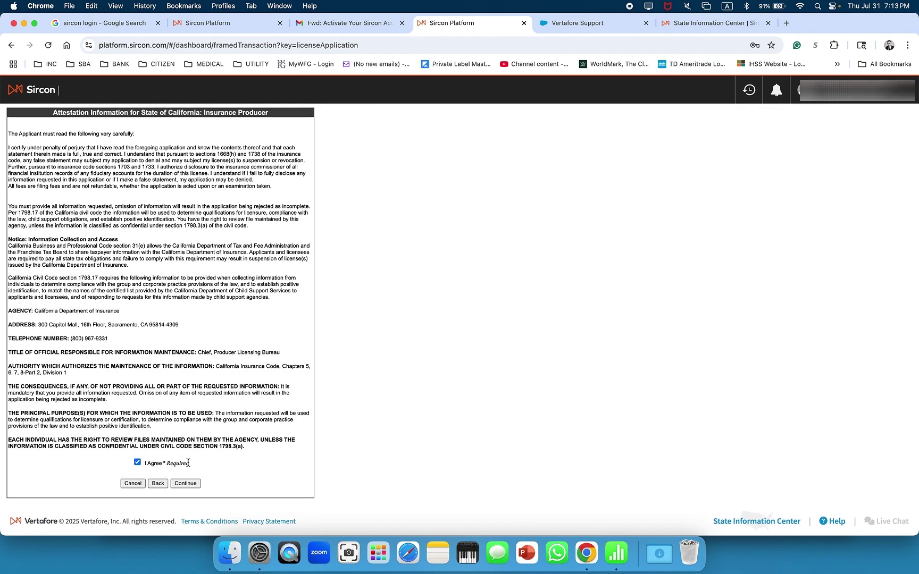
pyautogui.click(186, 484)
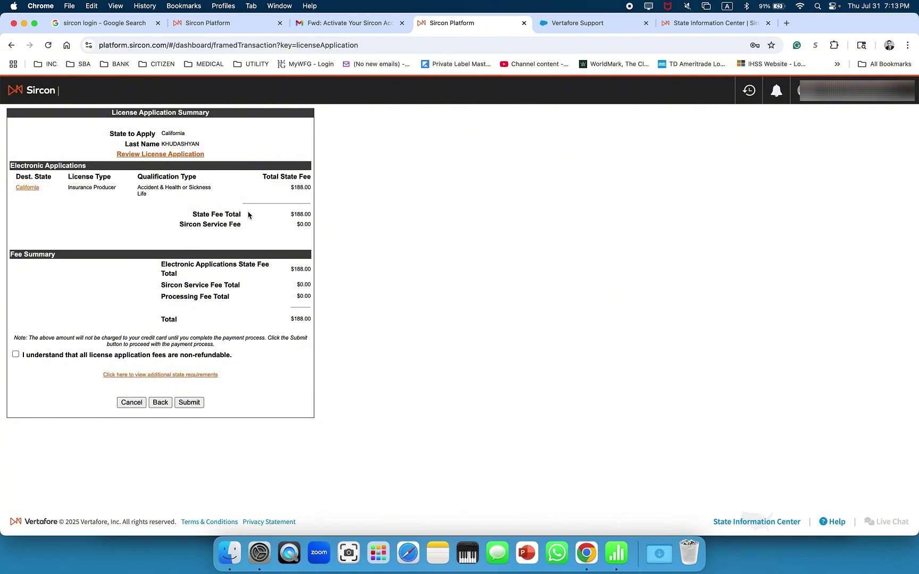
# Acknowledge non-refundable fees, then enter the credit card and billing details and pay $188.00
pyautogui.click(15, 354)
pyautogui.click(189, 402)
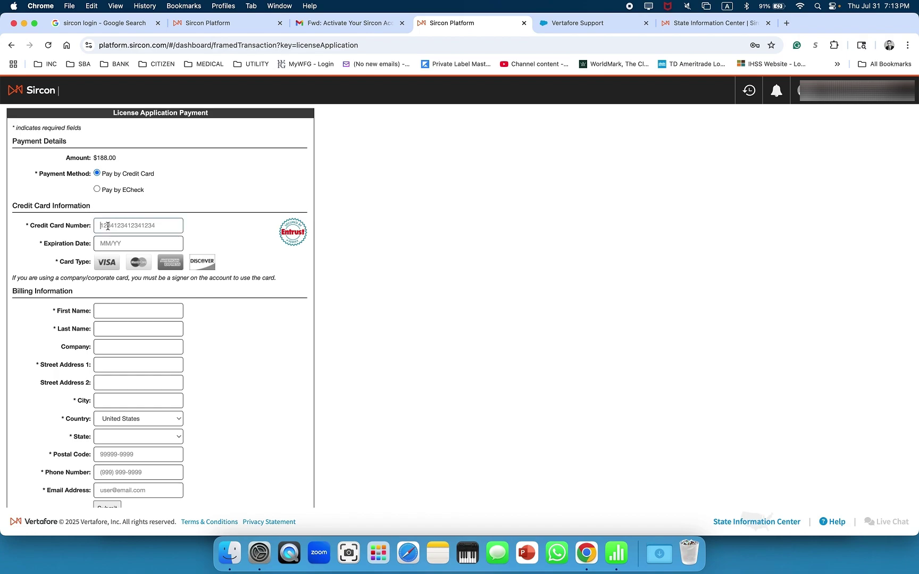
pyautogui.click(106, 243)
pyautogui.click(118, 218)
pyautogui.click(117, 224)
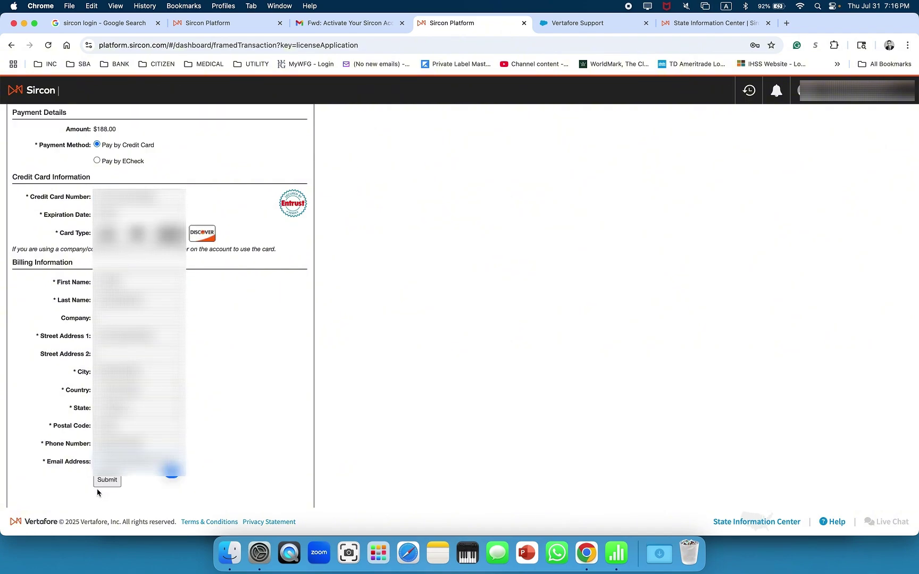
pyautogui.scroll(1, 175, 468)
pyautogui.scroll(1, 142, 475)
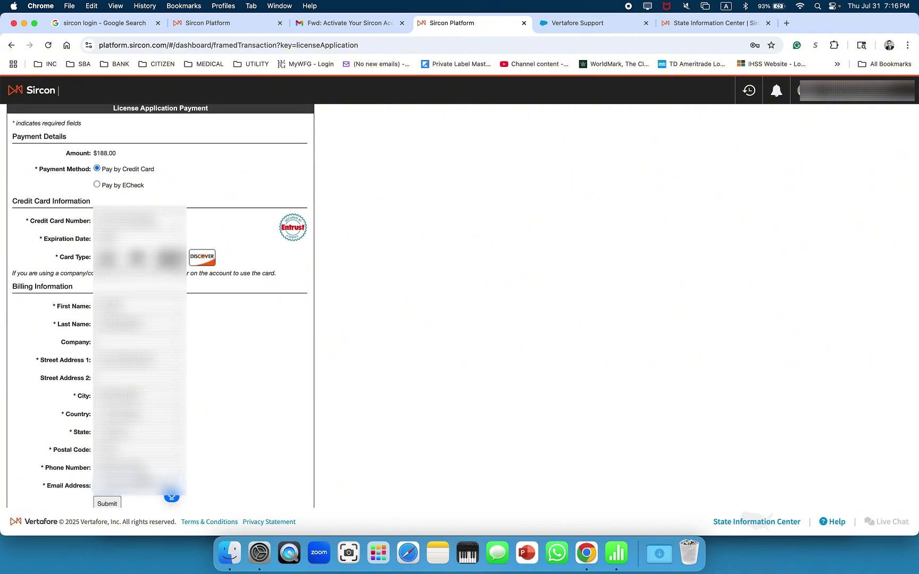
pyautogui.scroll(-5, 142, 475)
pyautogui.click(112, 383)
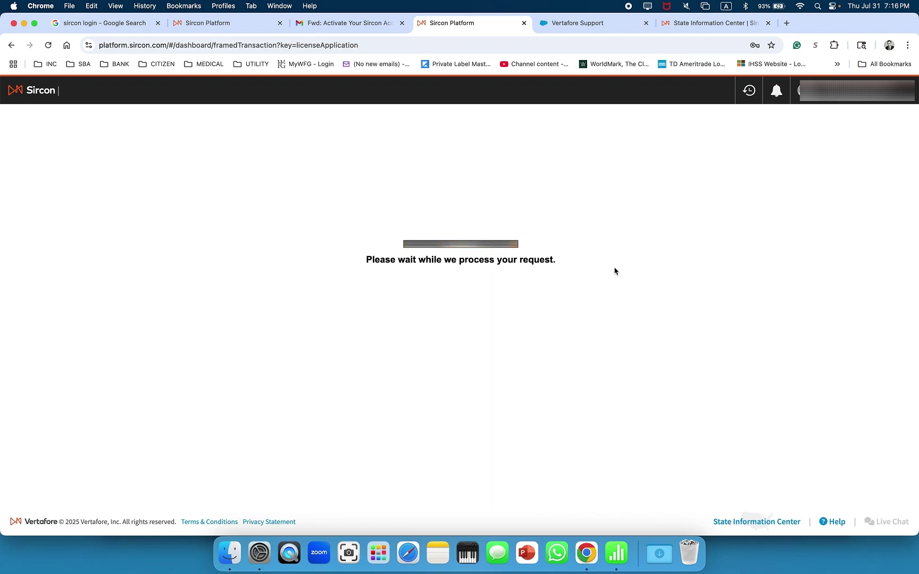
# Close the state requirements popup, click Done on the $188.00 application confirmation, and return to Overview
pyautogui.scroll(-10, 205, 222)
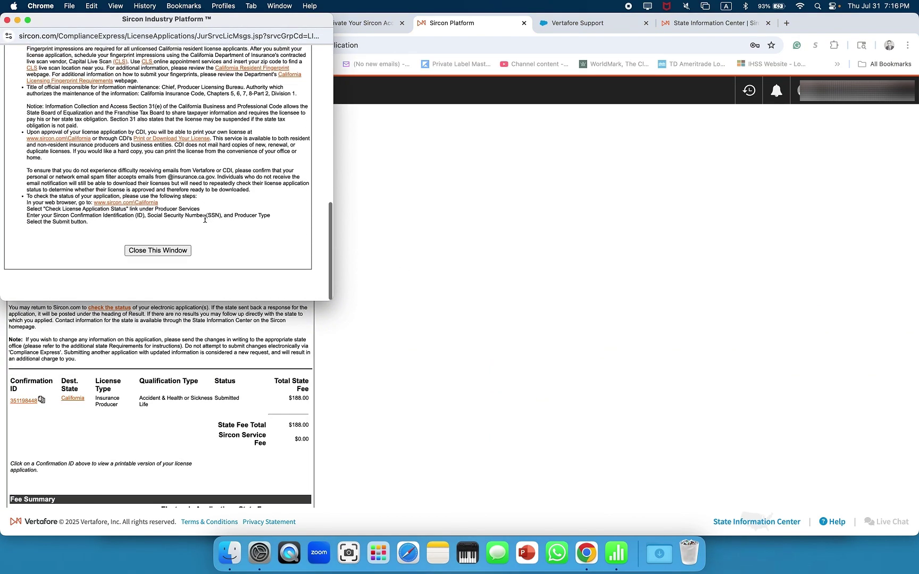
pyautogui.click(162, 281)
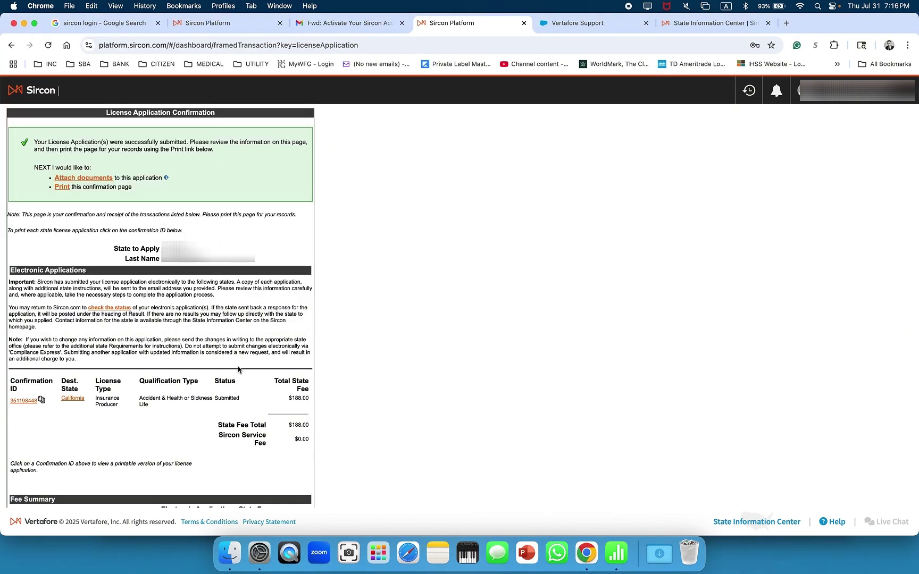
pyautogui.scroll(-5, 238, 369)
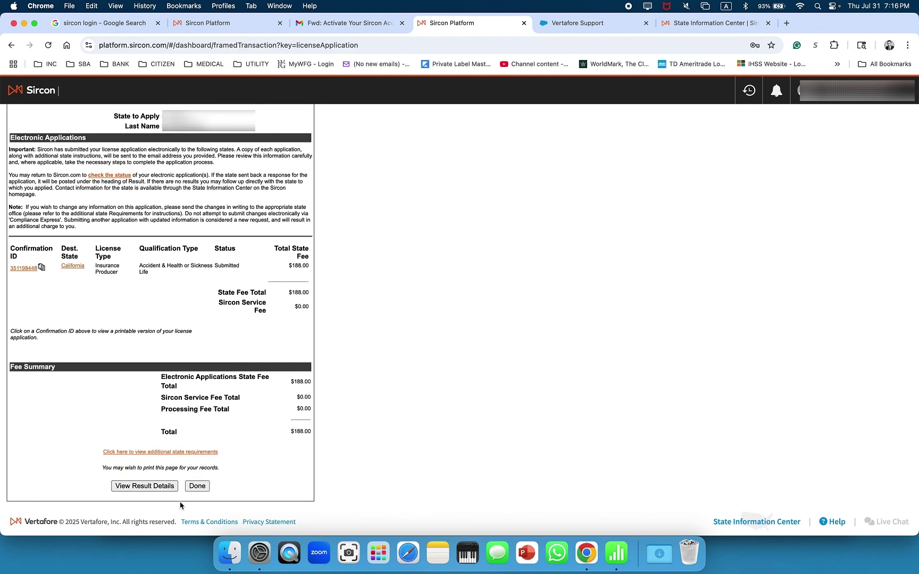
pyautogui.click(197, 486)
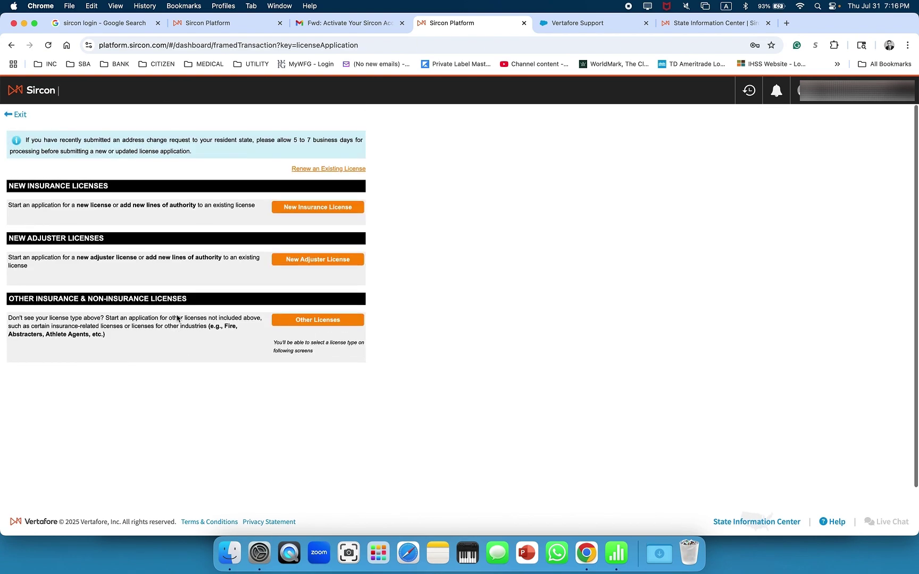
pyautogui.click(39, 93)
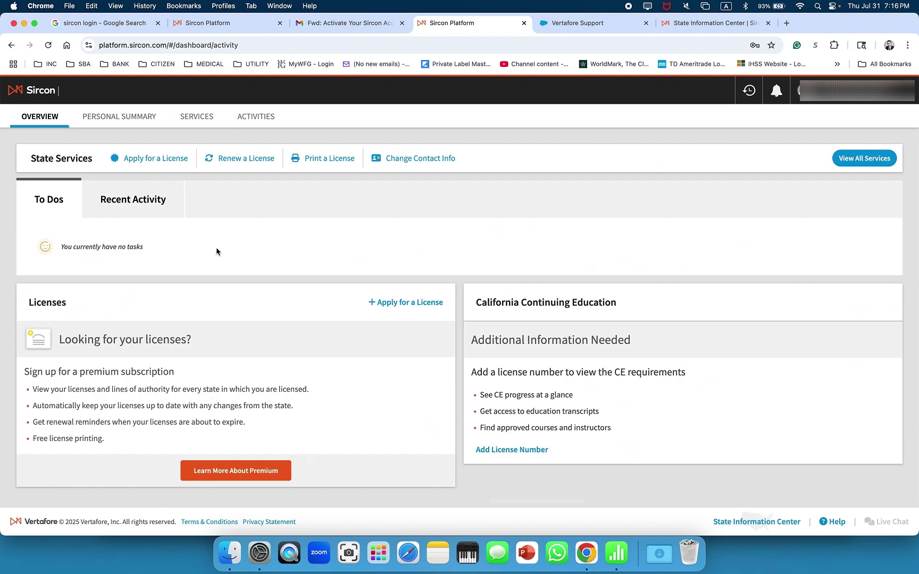
# In Recent Activity, check that the License Application status moved from Under State Review to Approved
pyautogui.click(125, 204)
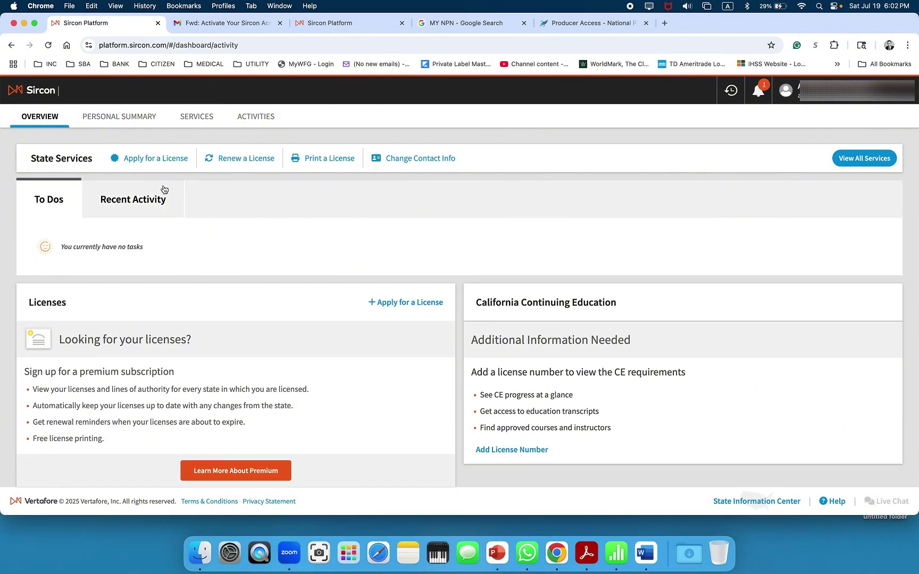
pyautogui.click(141, 207)
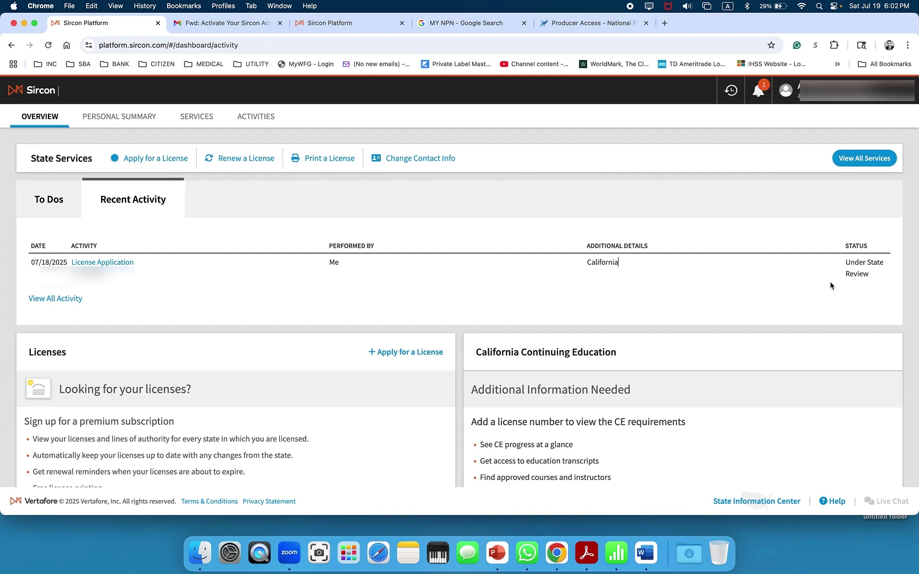
pyautogui.moveTo(831, 284); pyautogui.dragTo(888, 273)
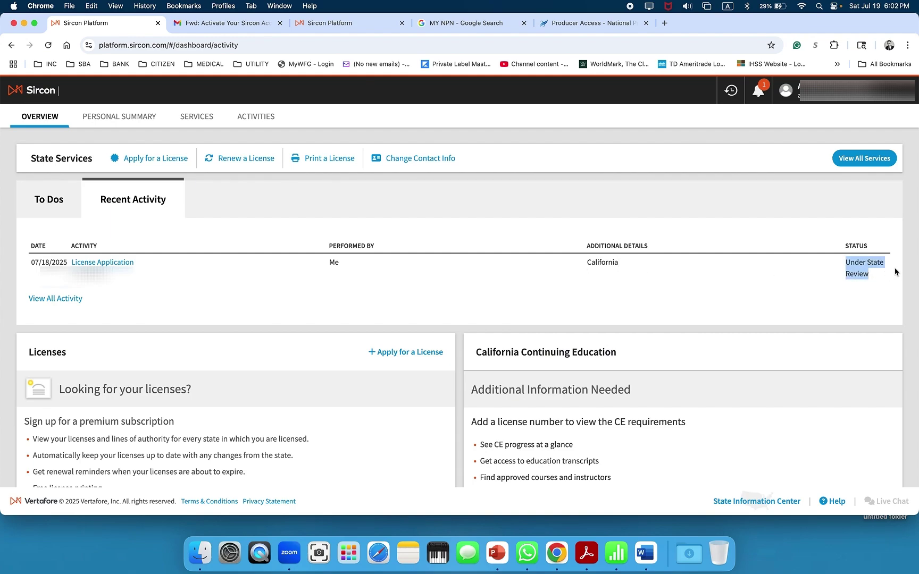
pyautogui.click(625, 210)
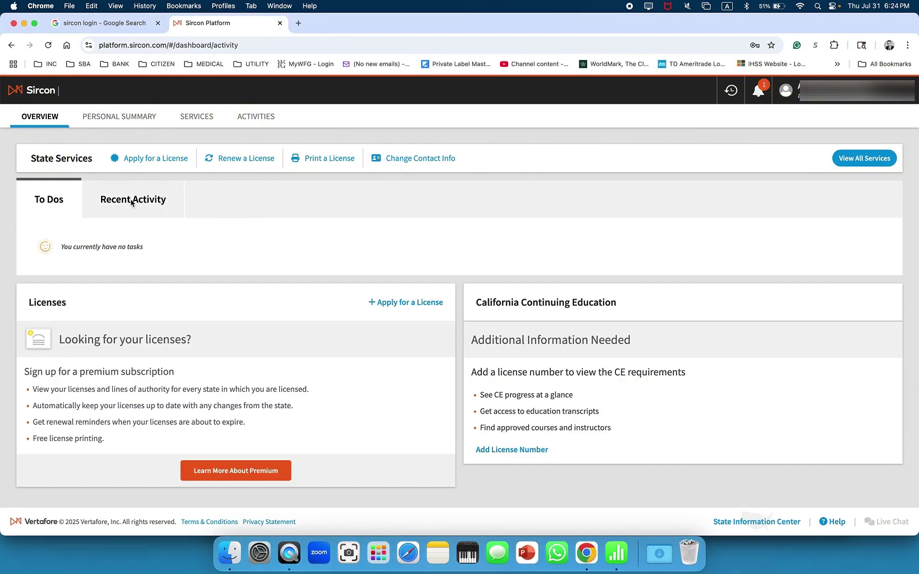
pyautogui.click(132, 201)
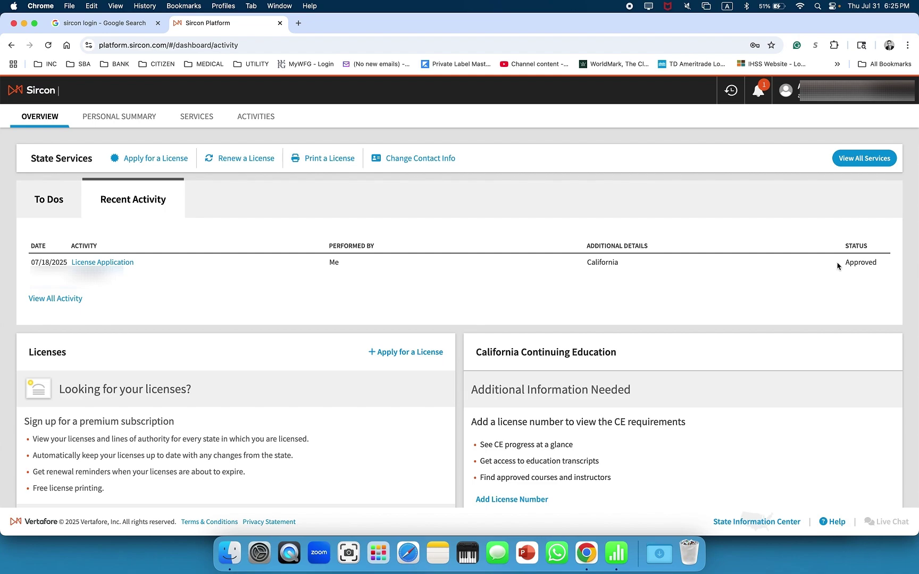
pyautogui.moveTo(843, 263); pyautogui.dragTo(888, 265)
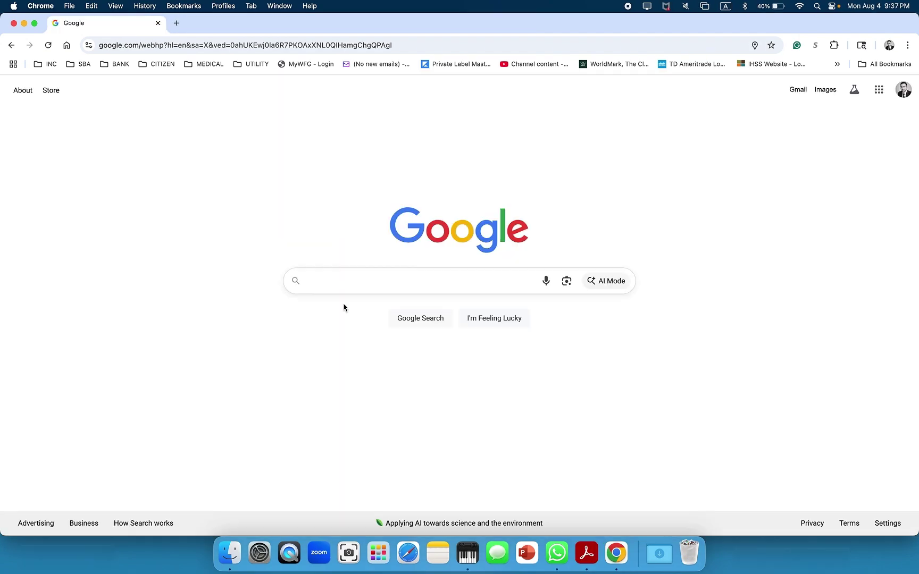
# Search Google for 'cdi' and go to the CA Department of Insurance's license status inquiry page
pyautogui.write('cdi')
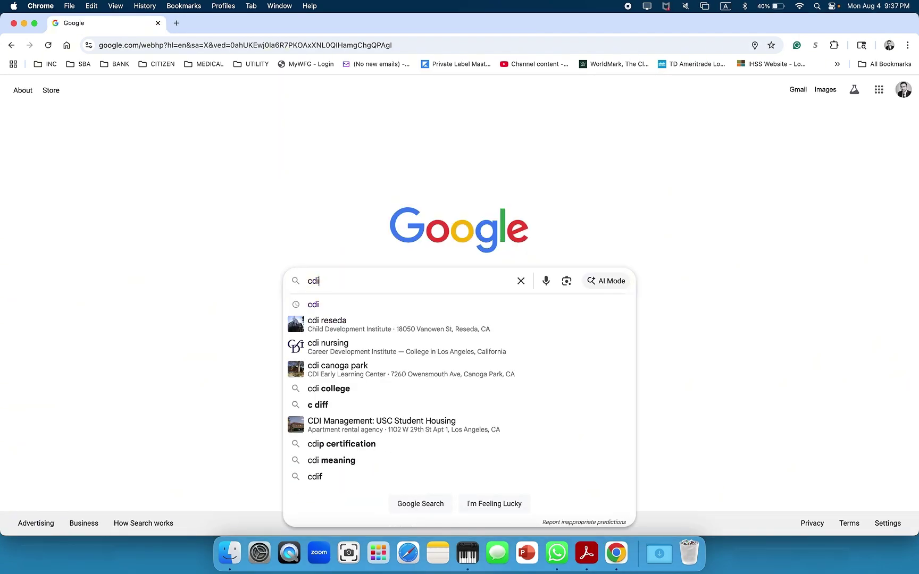
pyautogui.click(346, 307)
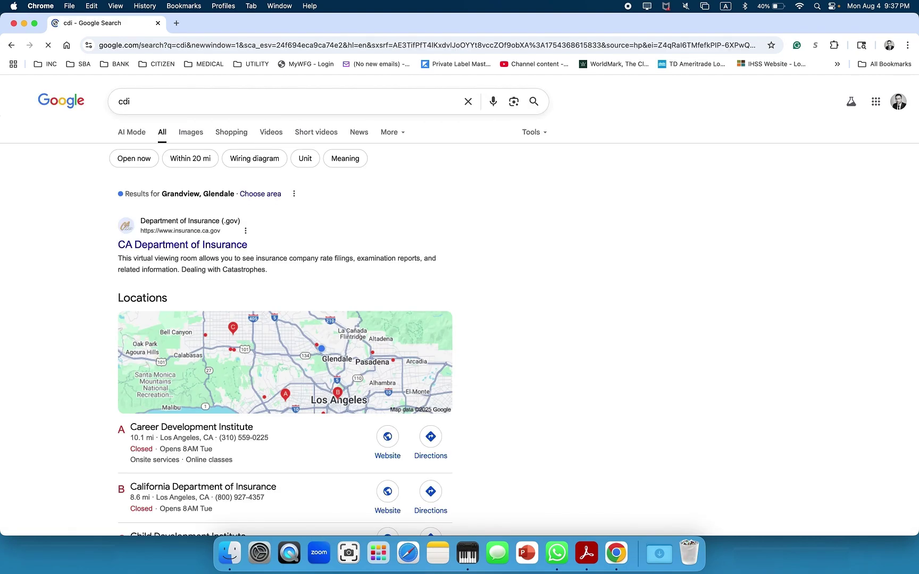
pyautogui.click(169, 245)
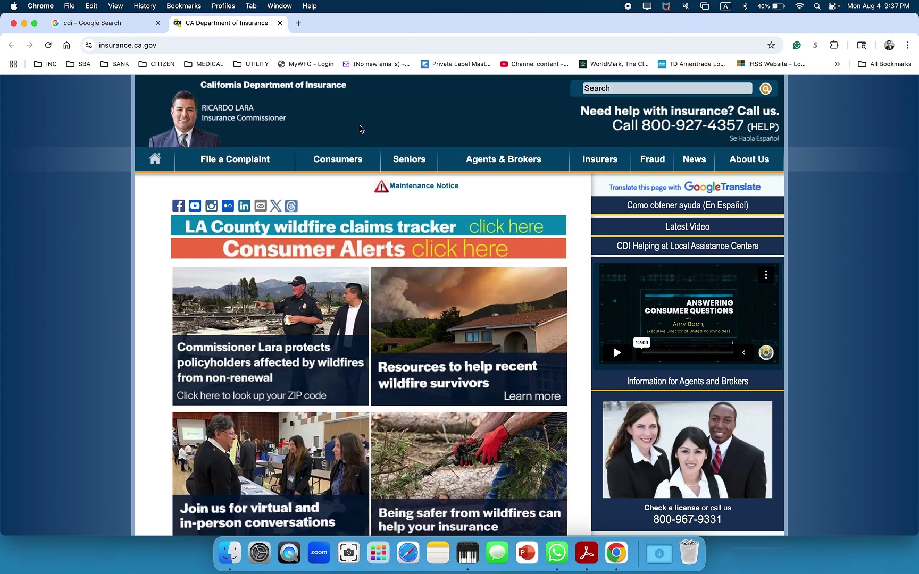
pyautogui.moveTo(500, 160)
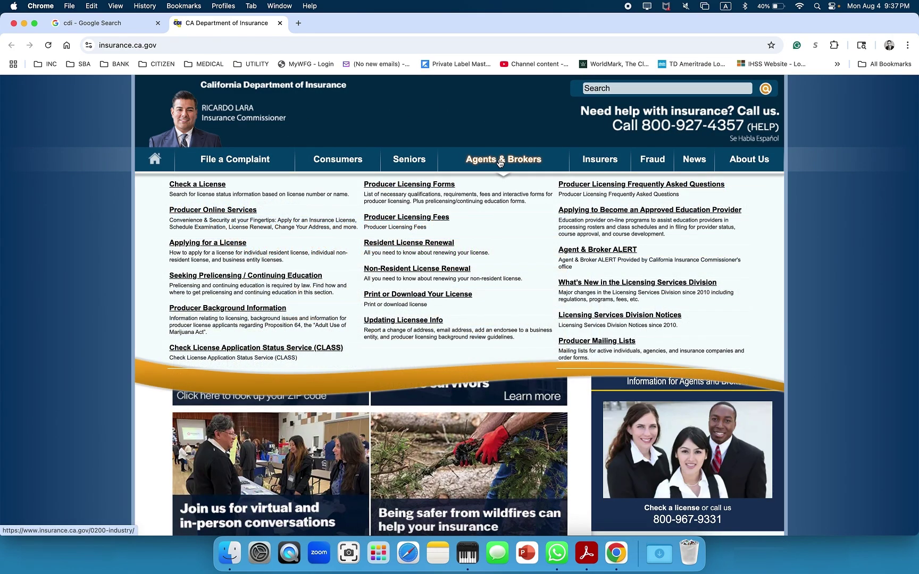
pyautogui.click(201, 188)
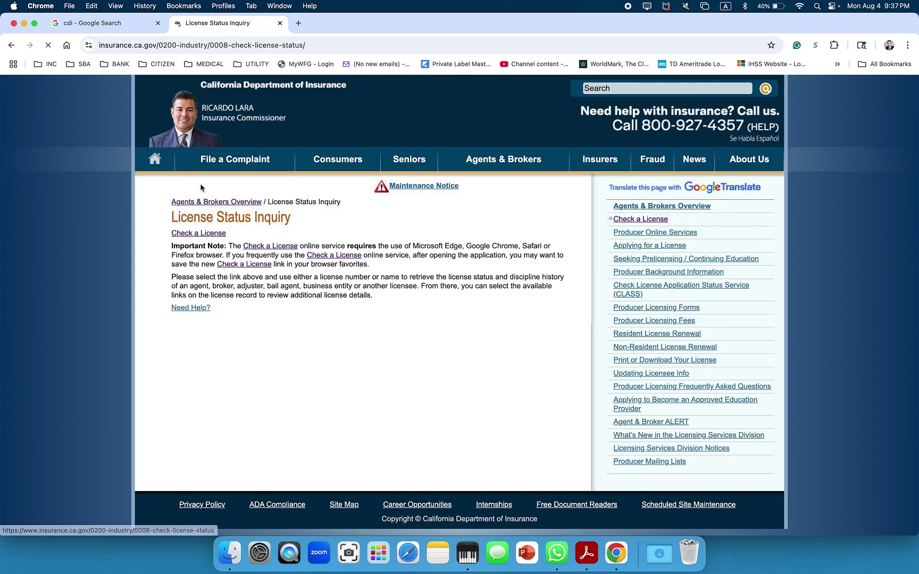
# Run a Check a License Individual Name Search for the licensee and review the matching record
pyautogui.click(189, 236)
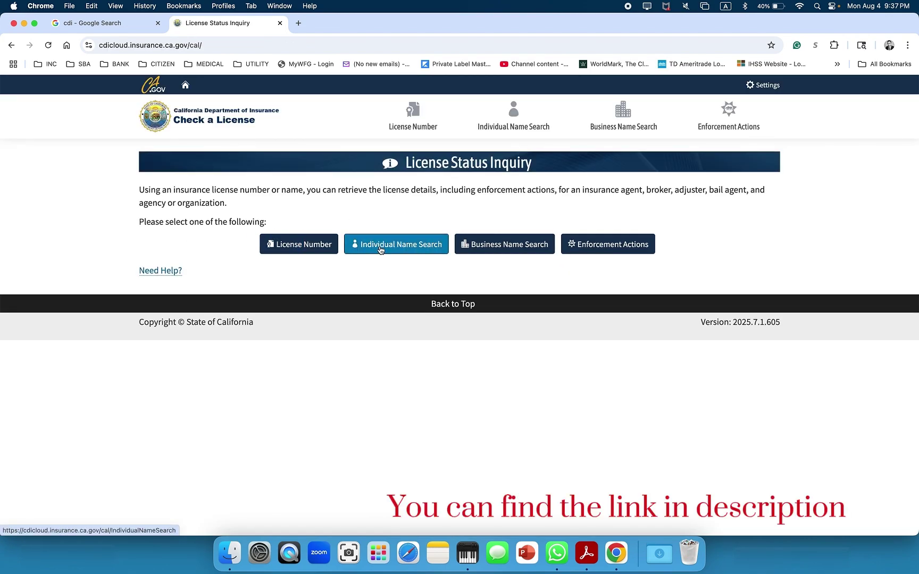
pyautogui.click(381, 250)
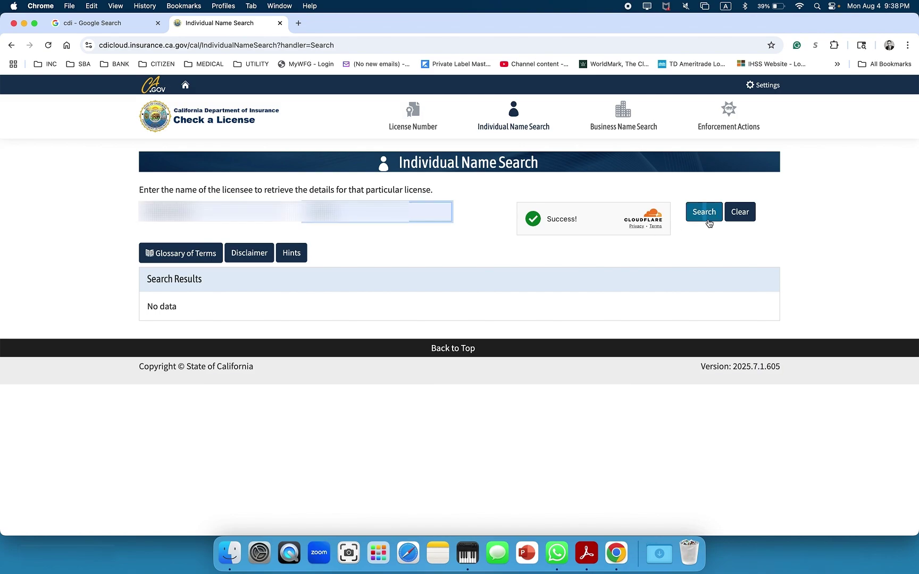
pyautogui.click(708, 213)
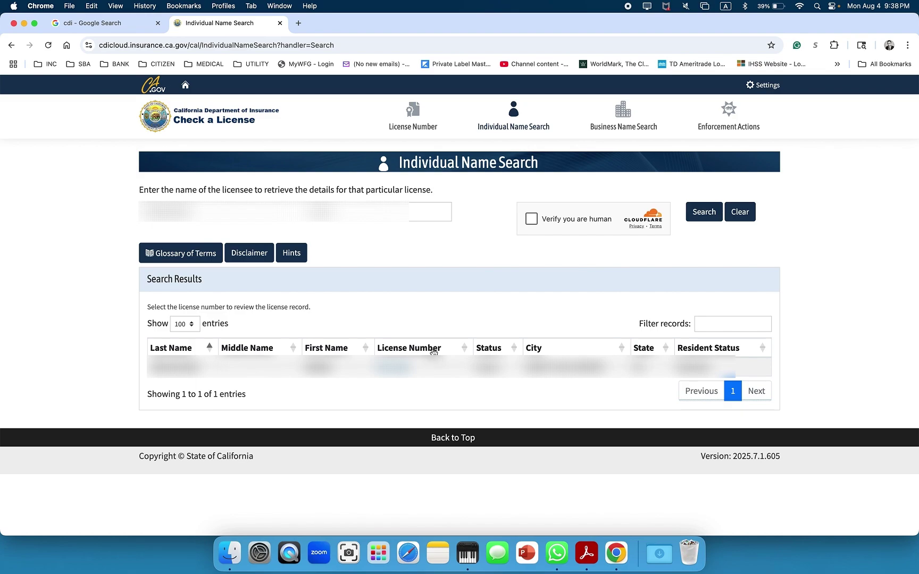
pyautogui.scroll(-1, 394, 277)
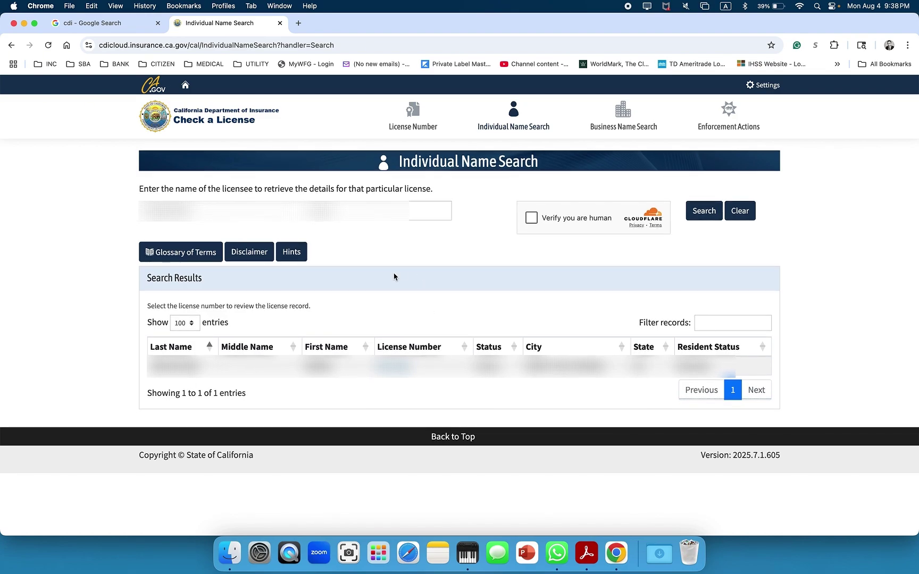
pyautogui.scroll(1, 395, 276)
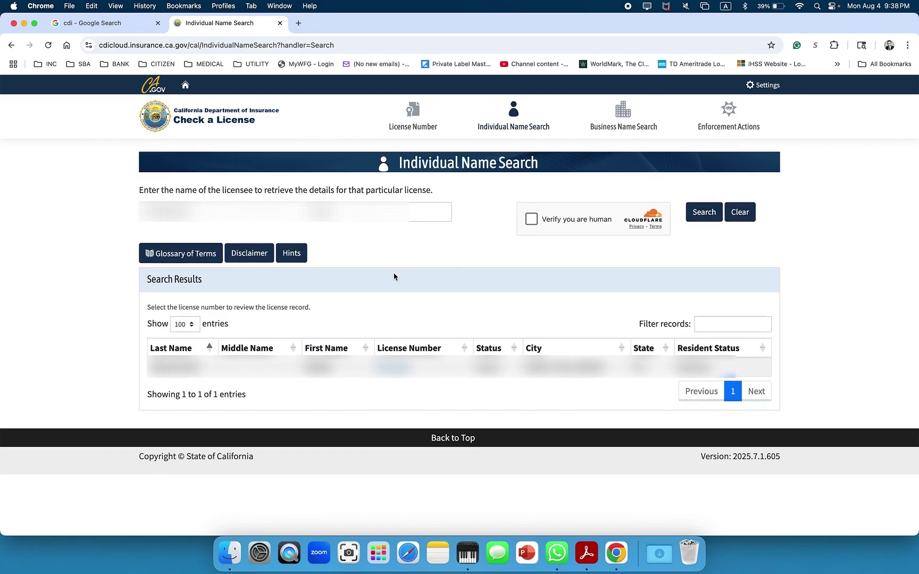